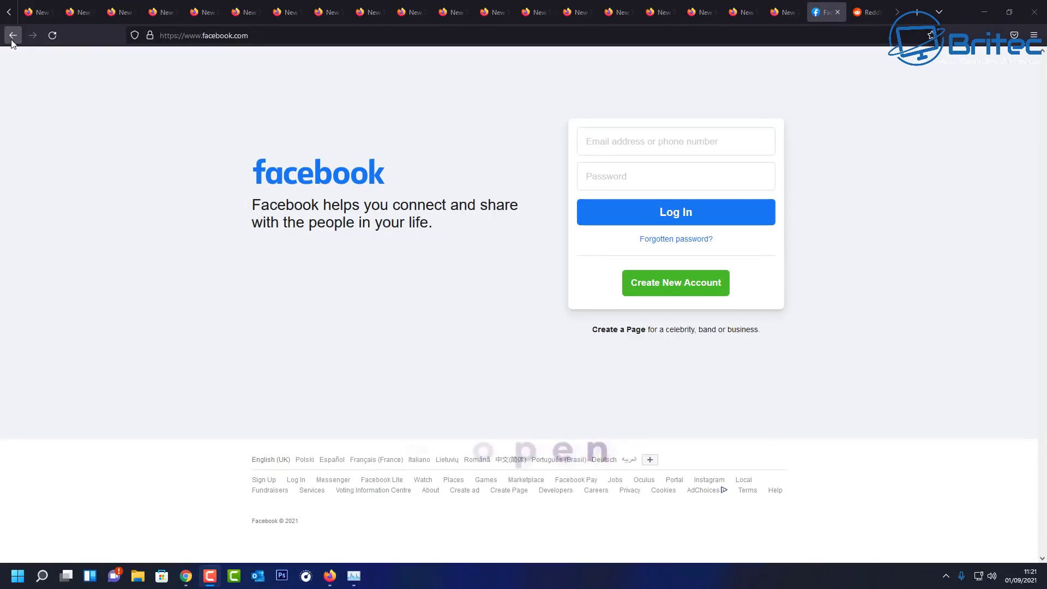
Look back through the long row of open browser tabs
click(8, 12)
click(9, 12)
click(8, 12)
click(8, 12)
click(9, 12)
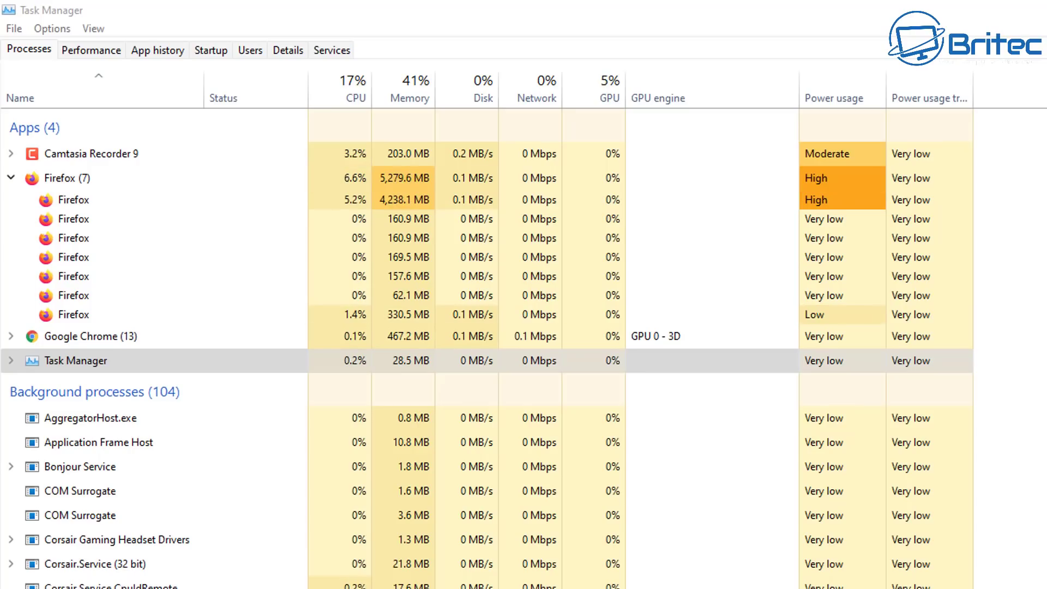
End the whole Firefox process group in Task Manager
click(79, 182)
right_click(73, 178)
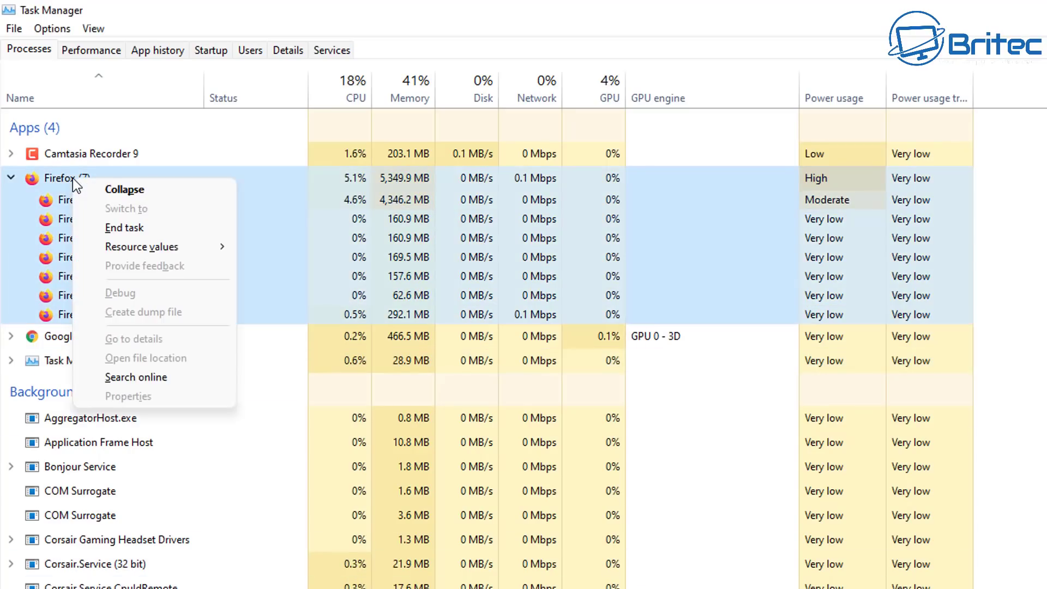
click(121, 228)
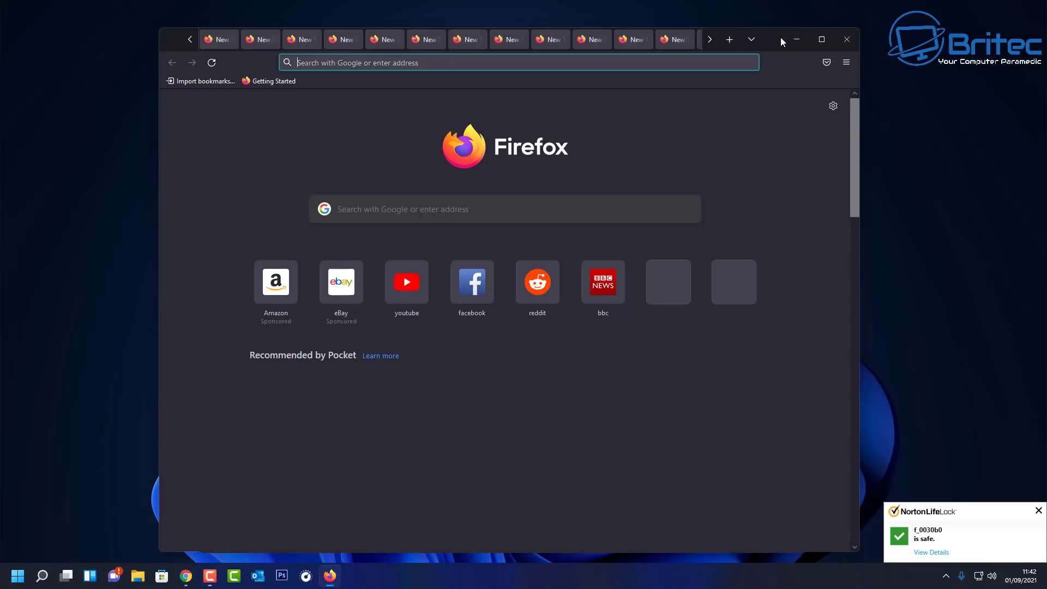
Select all open Firefox tabs and close them together, confirming the closing of the tabs and the exit
right_click(780, 38)
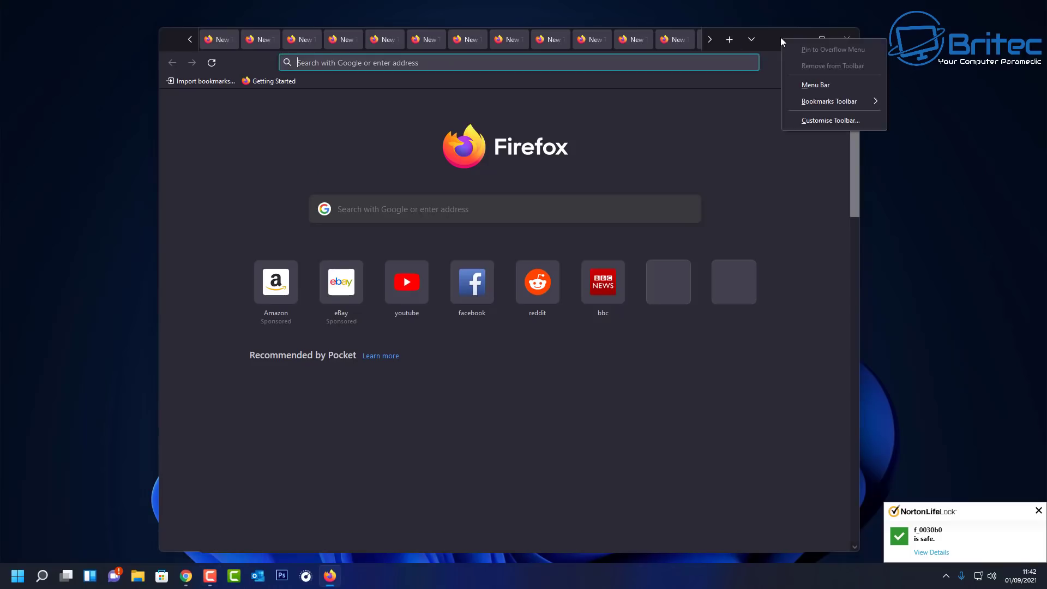
click(673, 45)
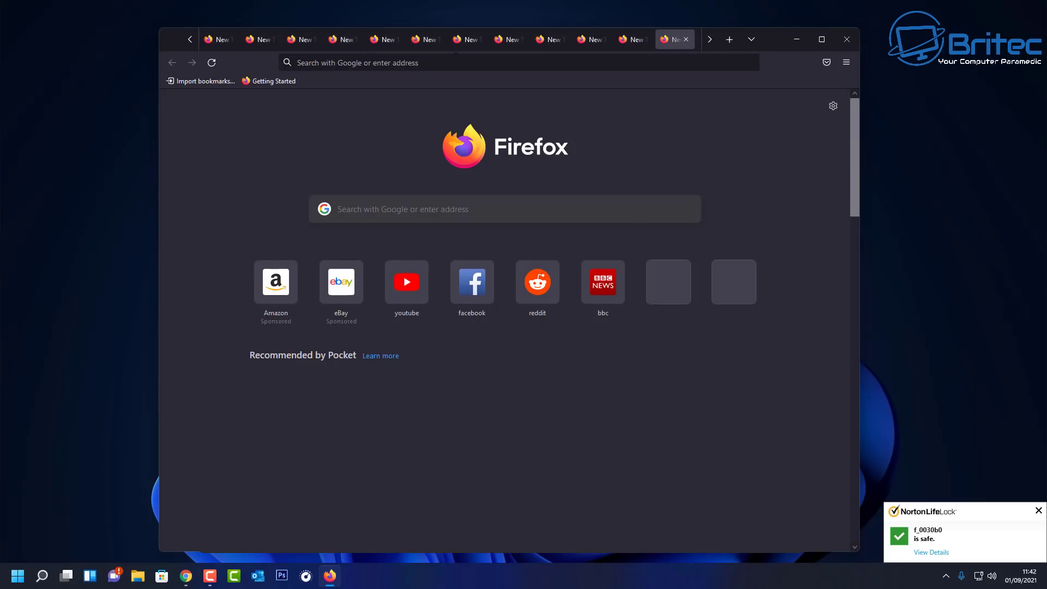
right_click(672, 42)
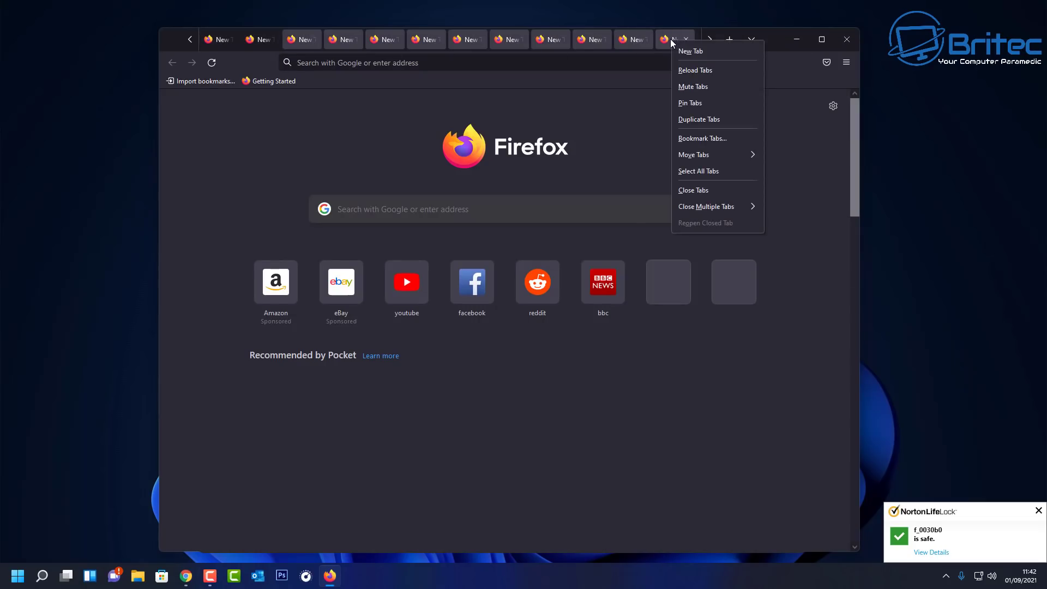
click(712, 171)
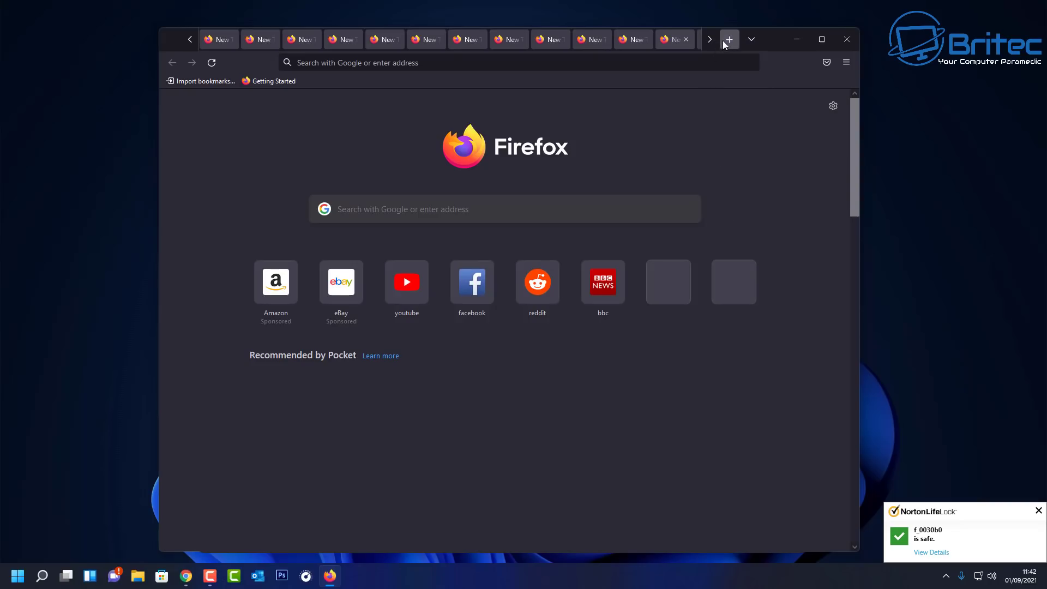
right_click(674, 44)
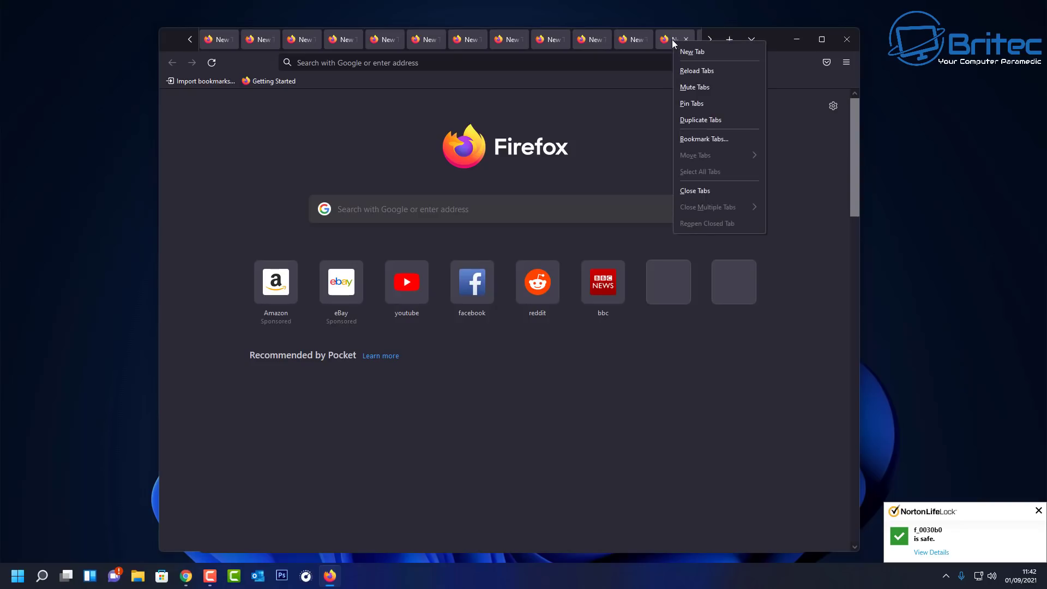
click(700, 191)
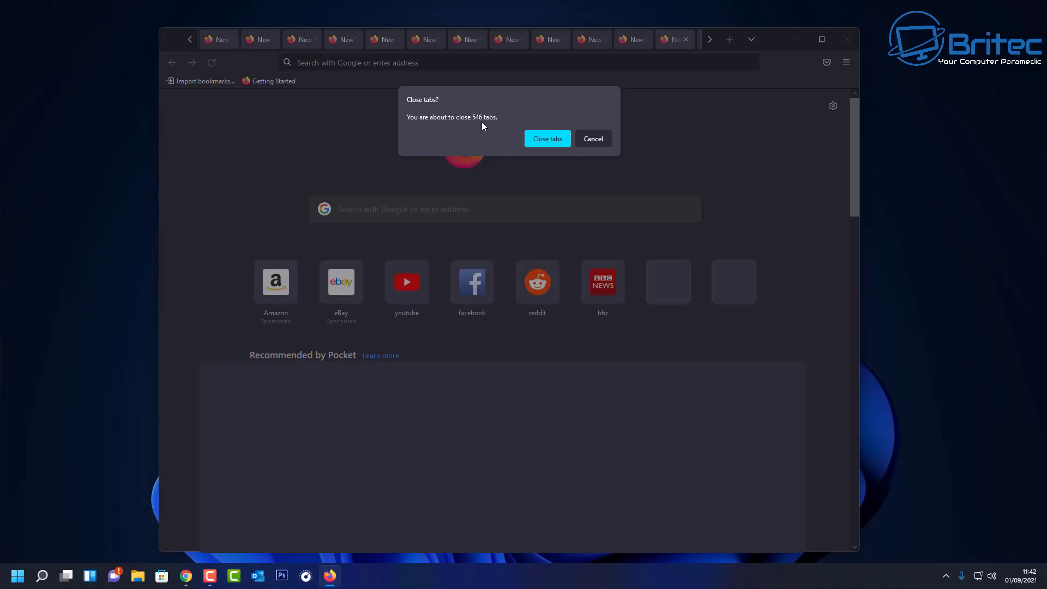
click(530, 138)
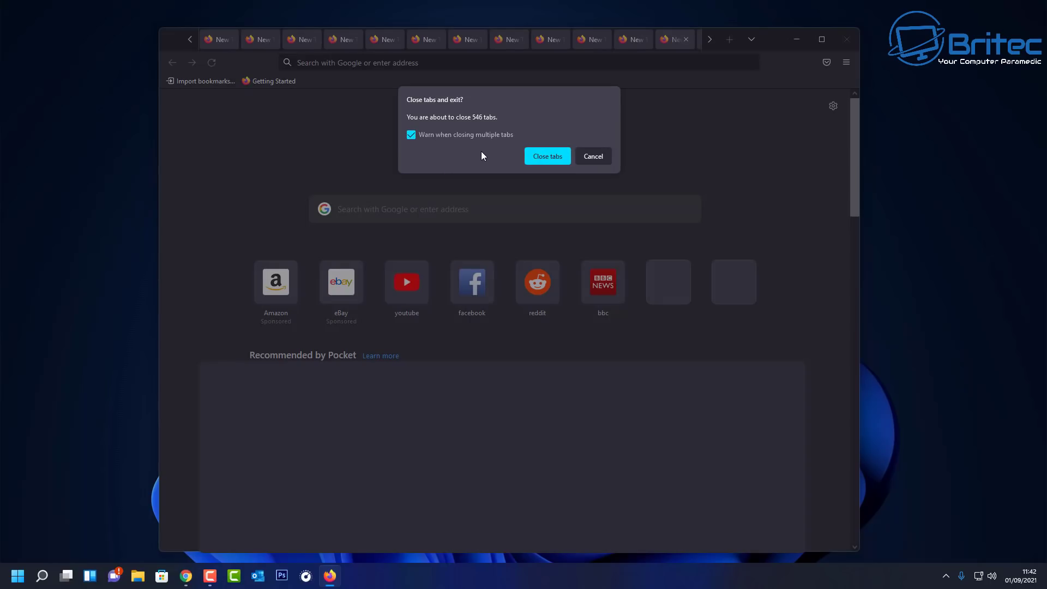
click(548, 156)
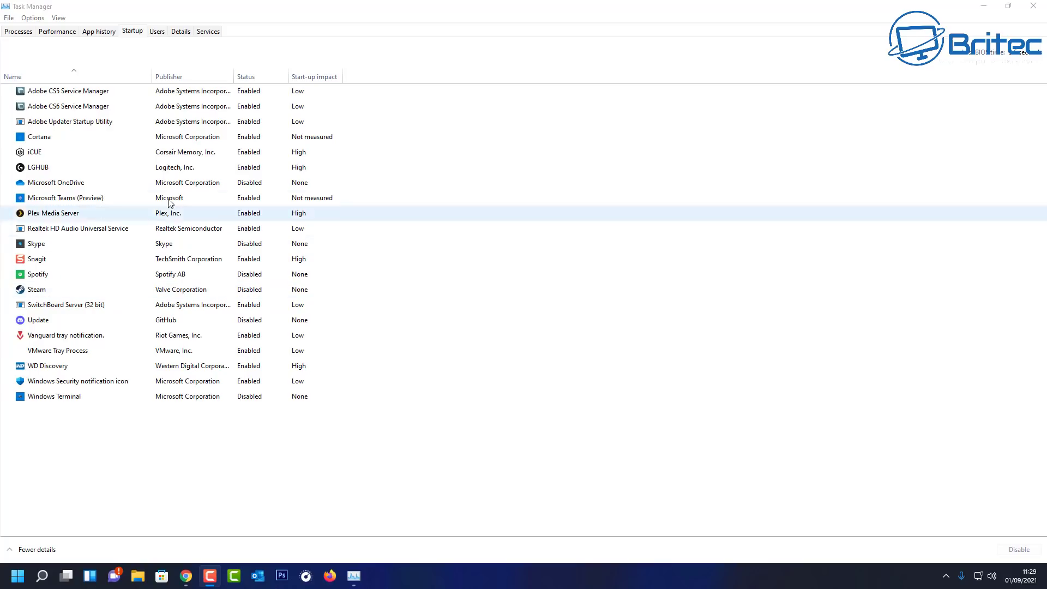
Disable Cortana, Microsoft Teams (Preview) and Windows Security notification icon as start-up programs in Task Manager
right_click(244, 140)
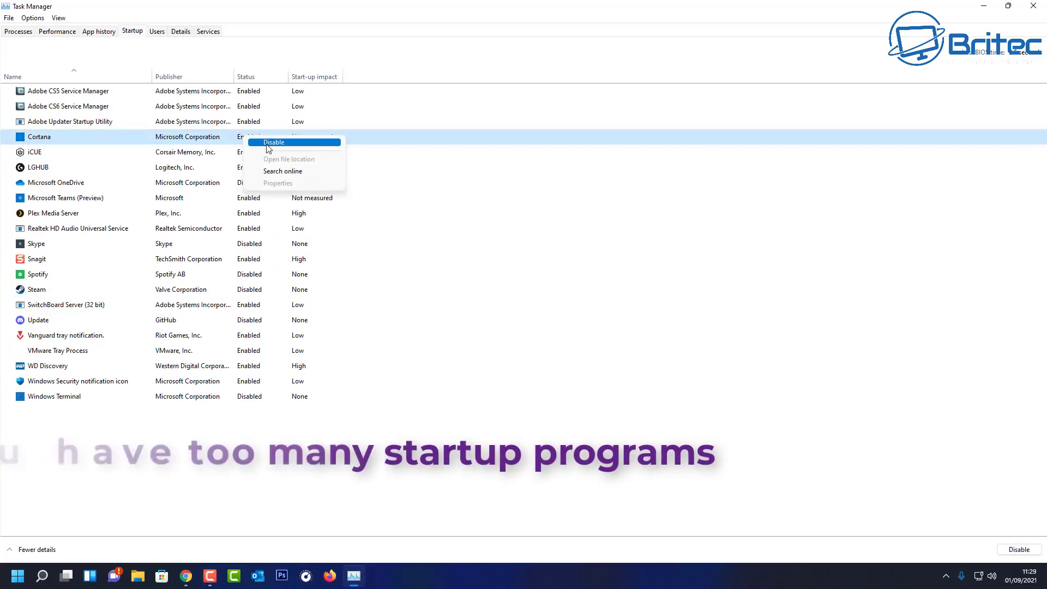
click(257, 142)
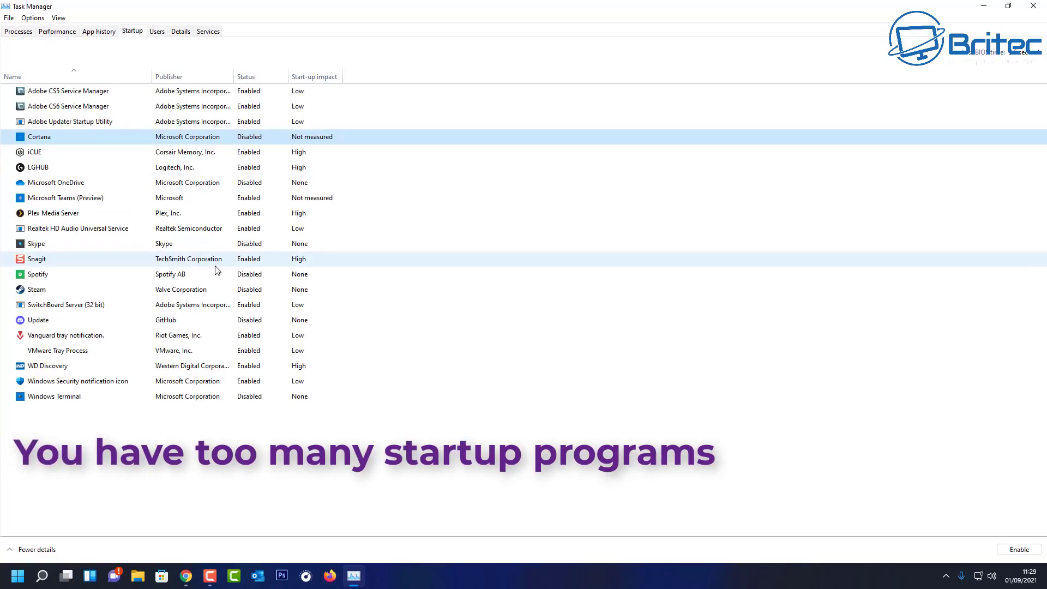
right_click(249, 201)
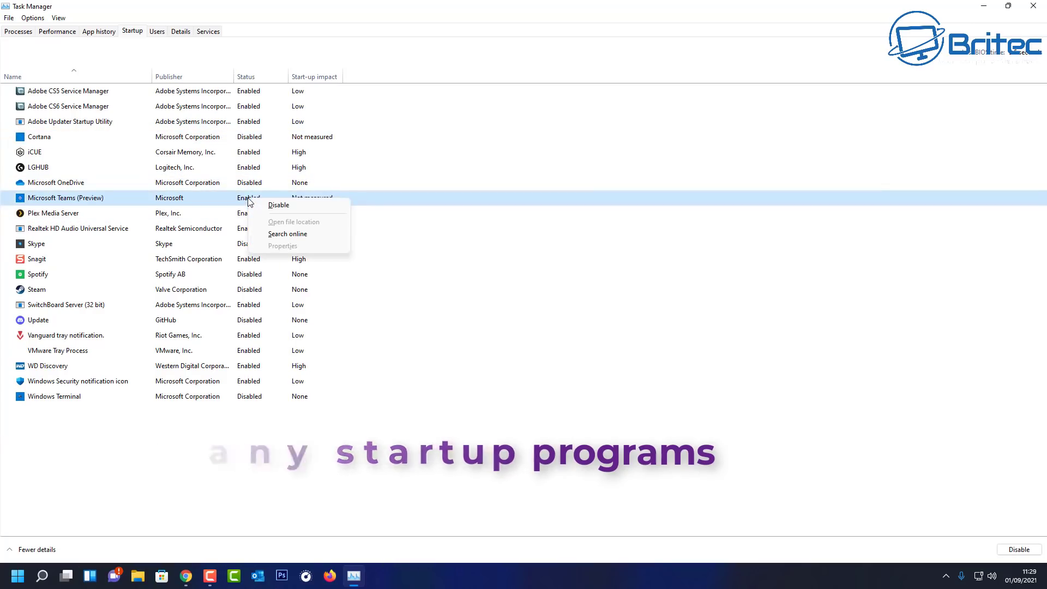
click(273, 205)
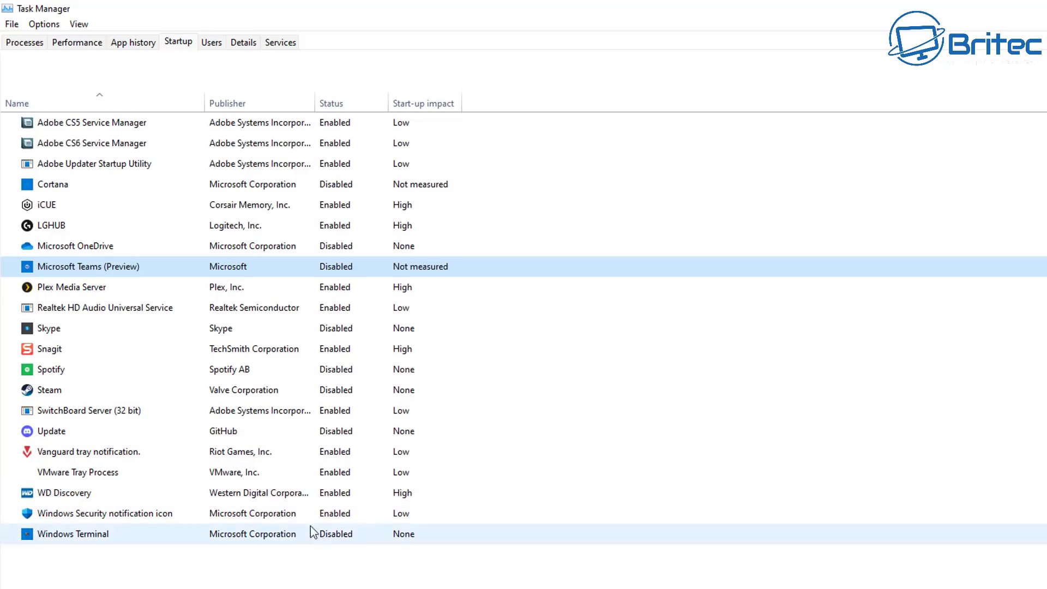
right_click(340, 516)
click(383, 520)
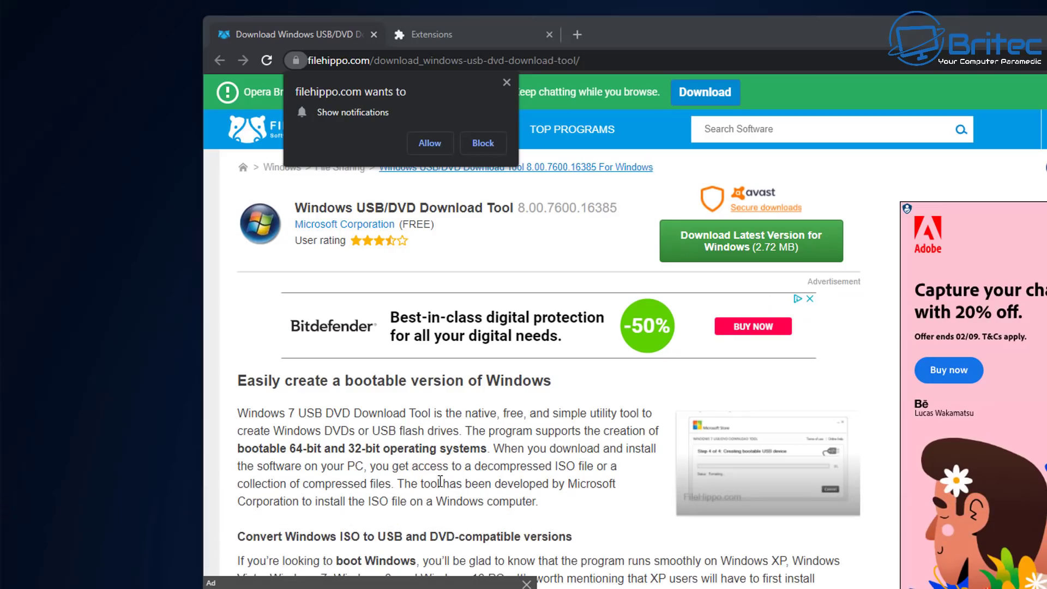
Examine the FileHippo page of the Windows USB/DVD Download Tool, from its description to the technical details
scroll(545, 328, down, 3)
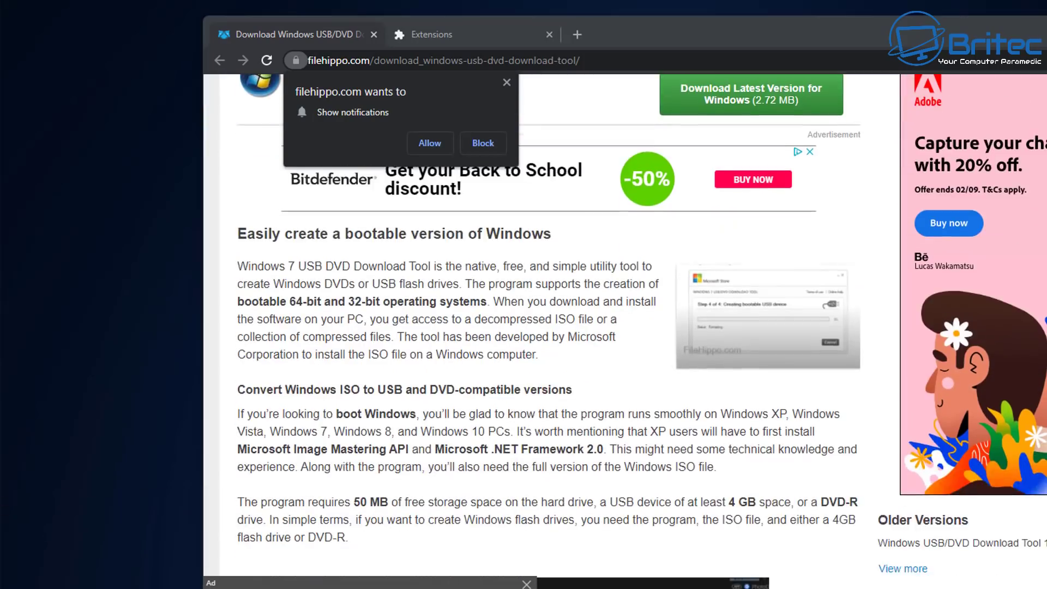
scroll(545, 327, down, 2)
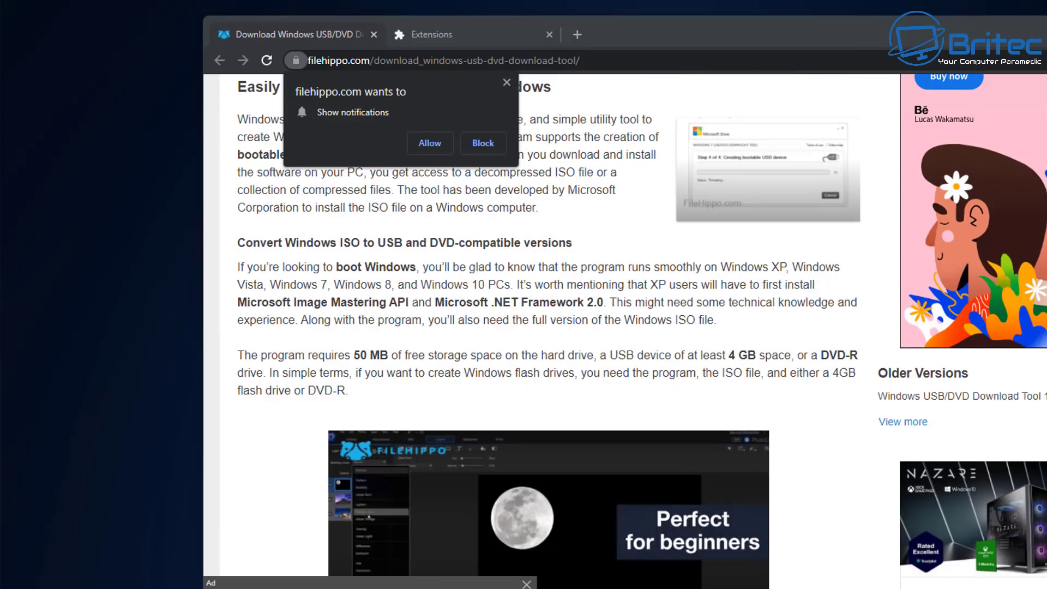
scroll(545, 327, down, 1)
scroll(699, 548, down, 8)
scroll(699, 548, down, 12)
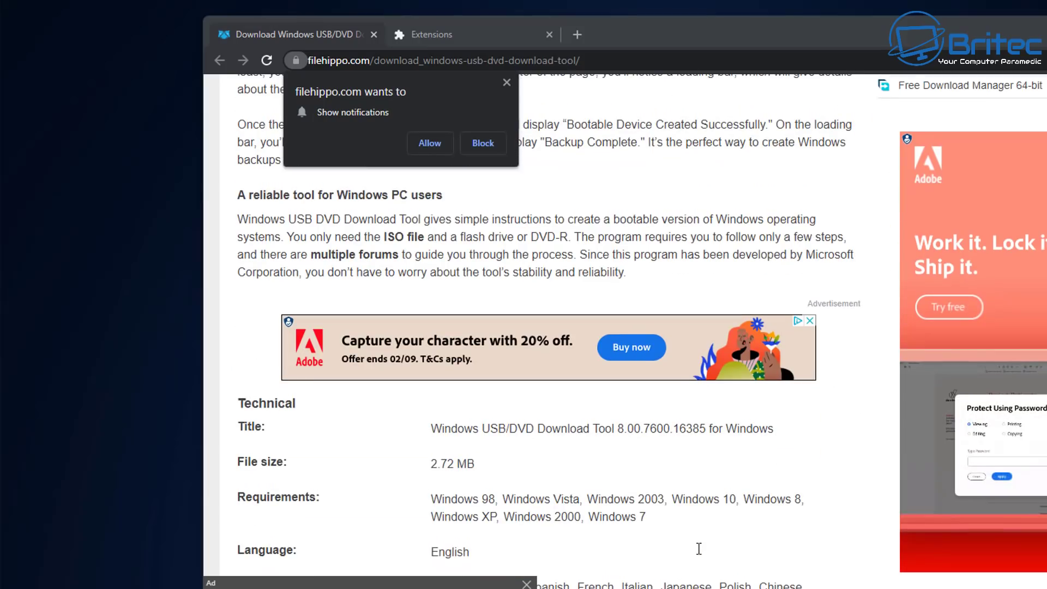
scroll(693, 548, down, 7)
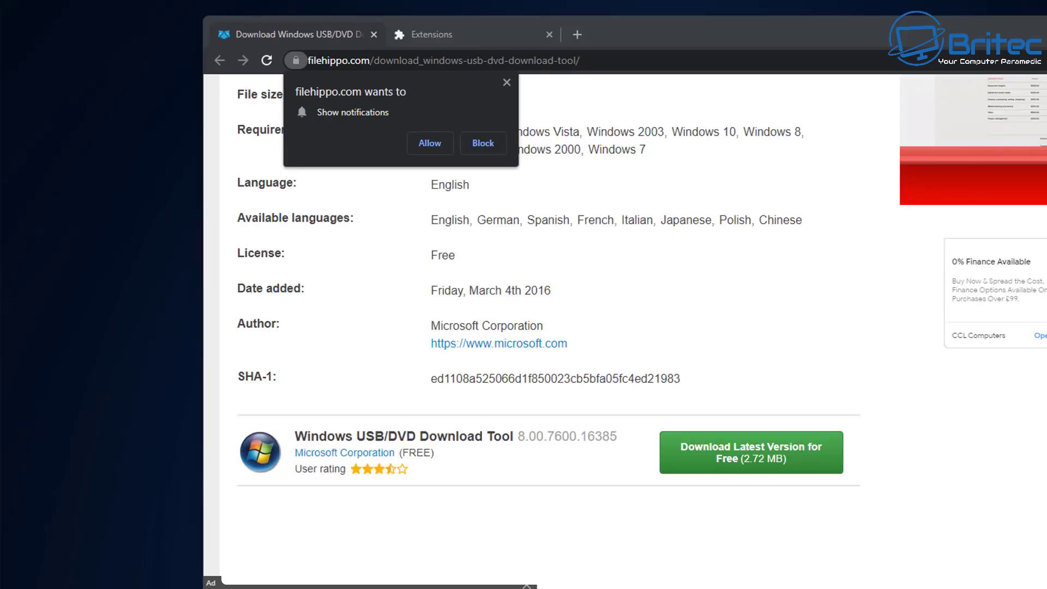
scroll(540, 328, down, 4)
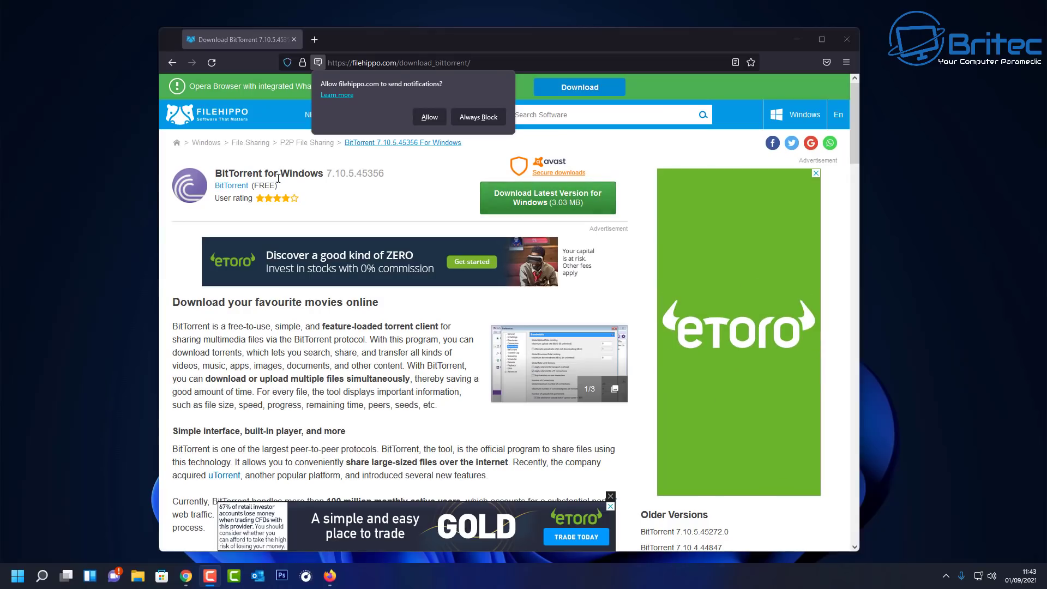
Download the latest BitTorrent for Windows from FileHippo and go through its setup wizard, agreeing to the licence terms
click(565, 210)
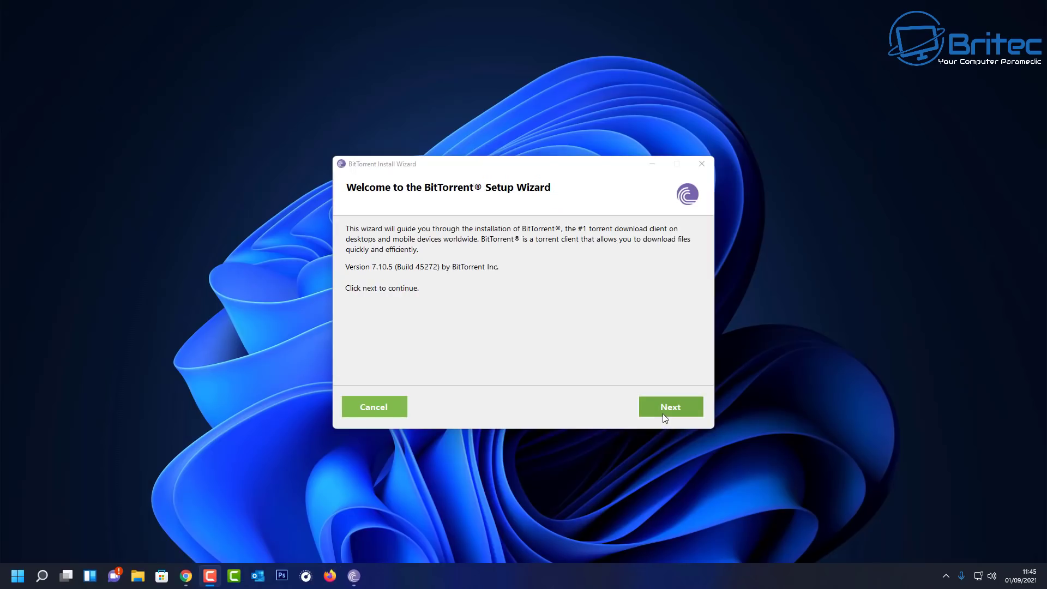
click(663, 413)
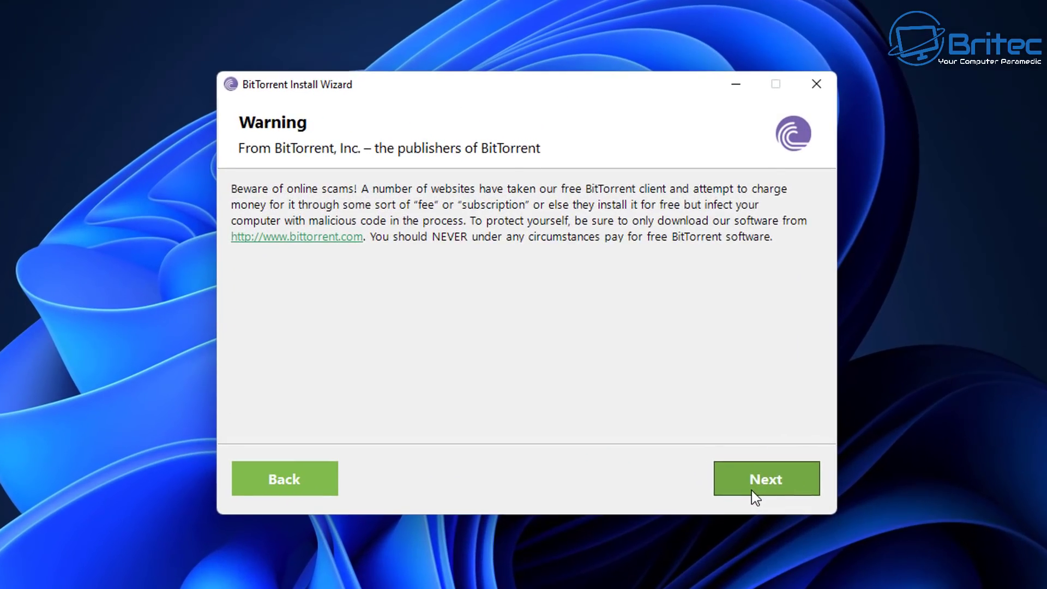
click(752, 490)
click(751, 490)
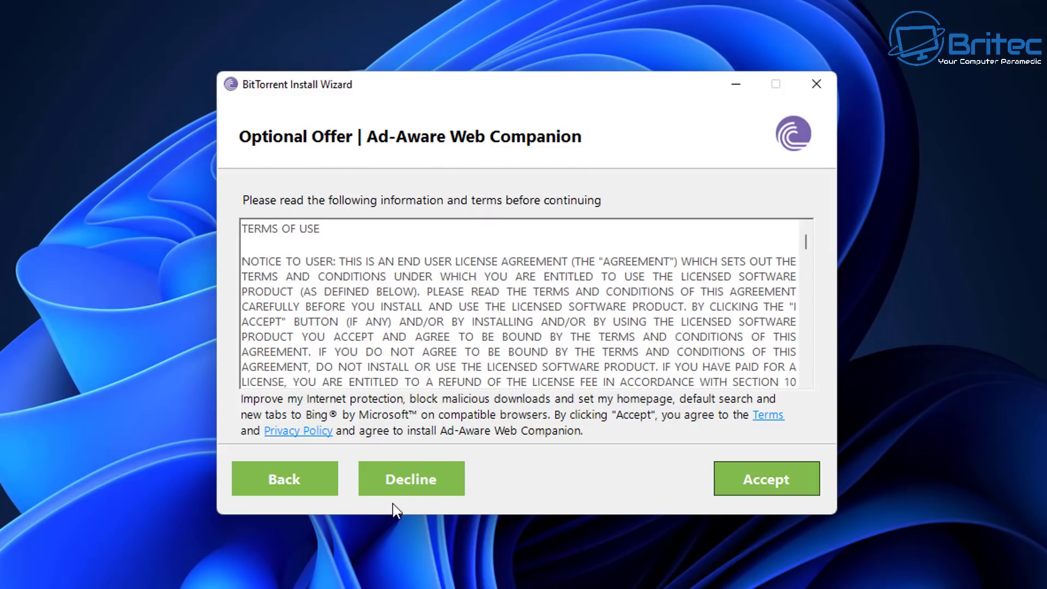
Recheck the licence agreement page, decline the Ad-Aware Web Companion offer and exit the BitTorrent setup at the Winzip offer
click(301, 487)
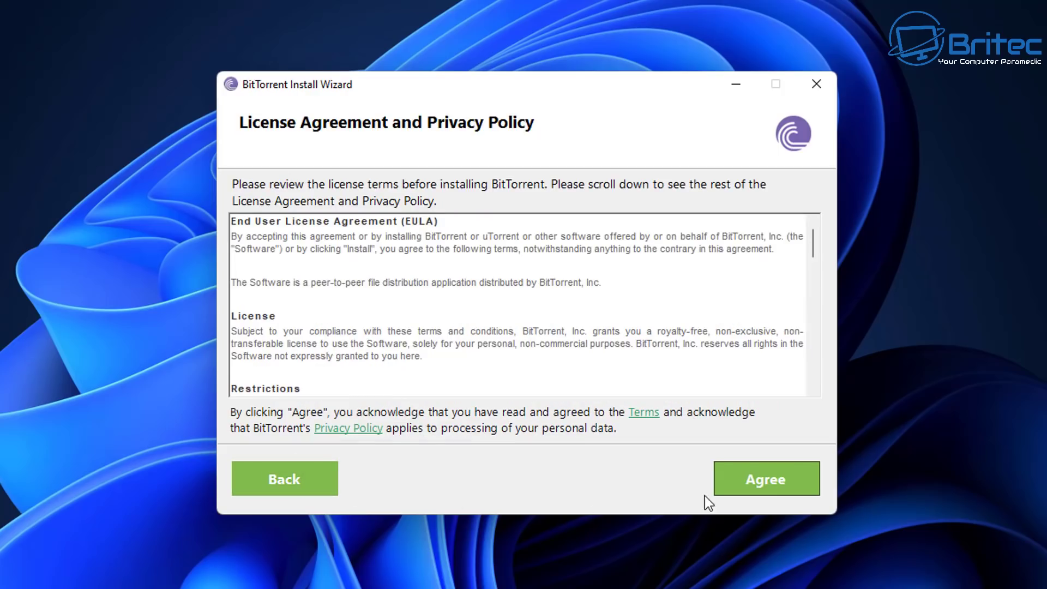
click(731, 484)
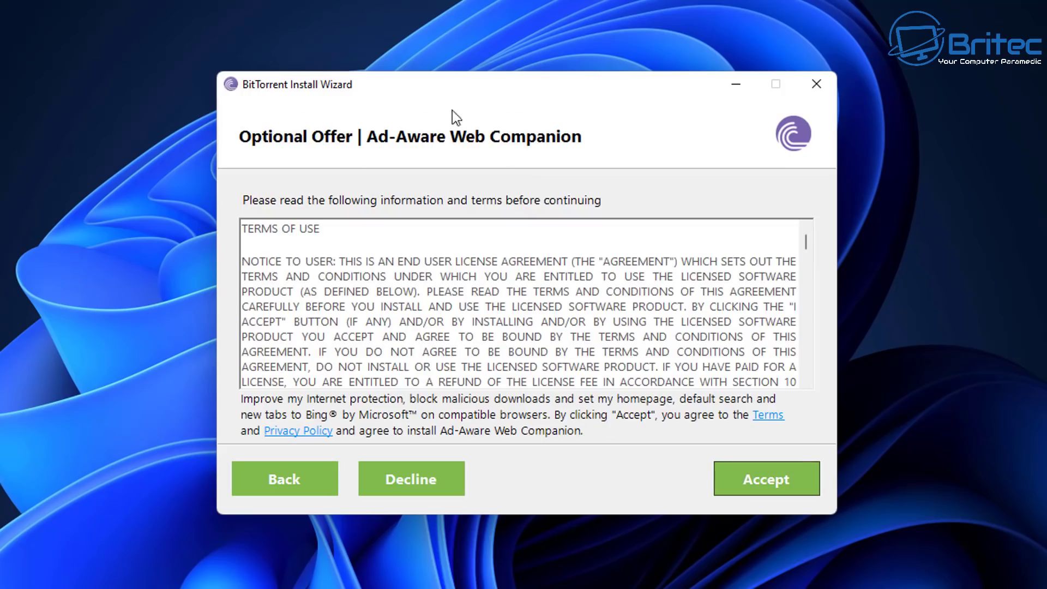
click(405, 475)
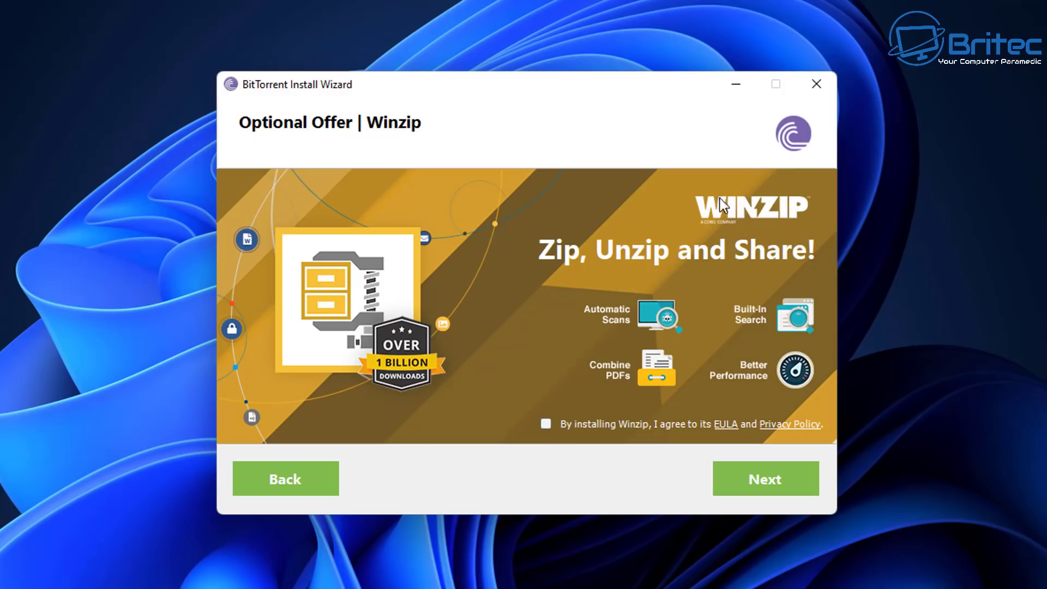
click(816, 83)
click(502, 335)
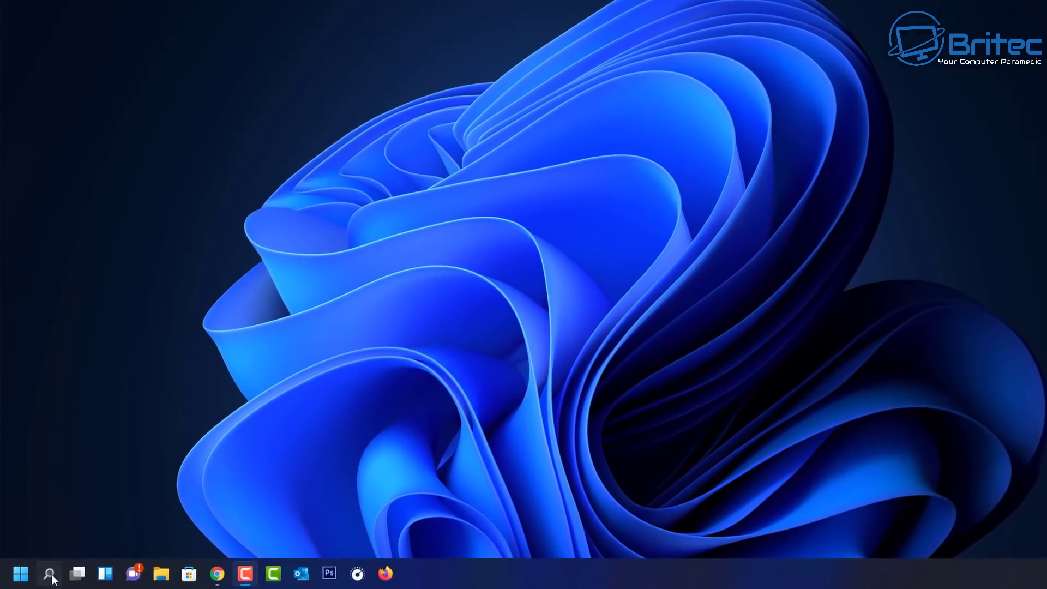
Search Windows for cmd and open Command Prompt as administrator
click(43, 575)
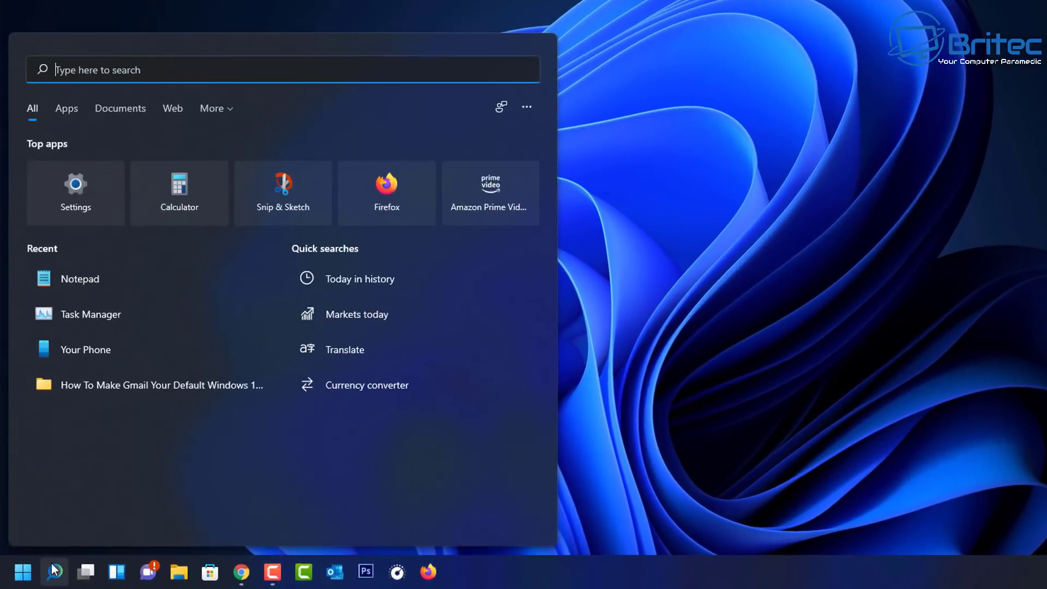
text(cmd)
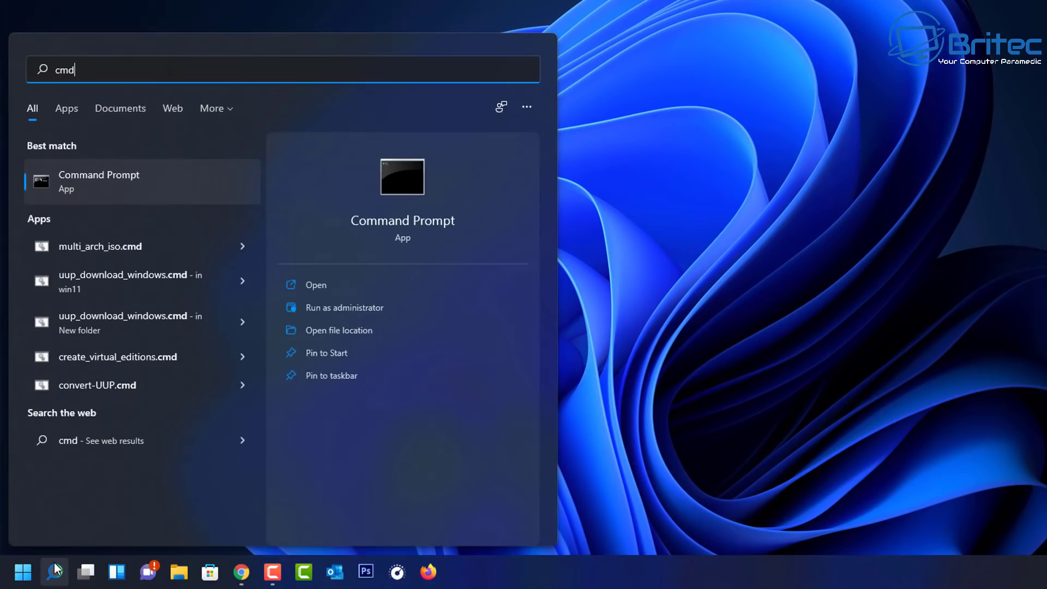
click(339, 308)
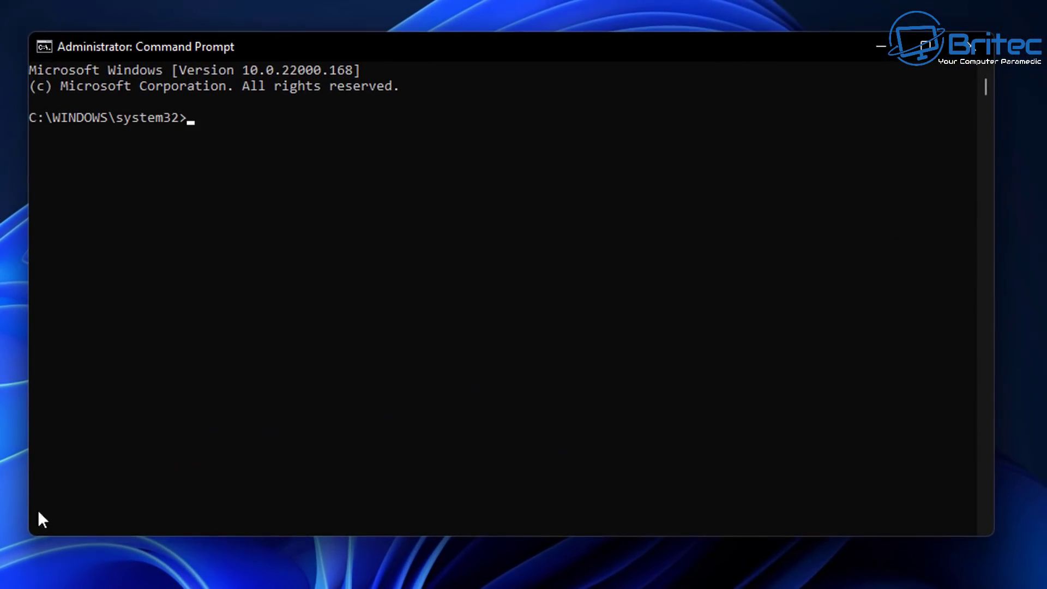
Run the system file check with the command sfc /scannow
text(sfc /sca)
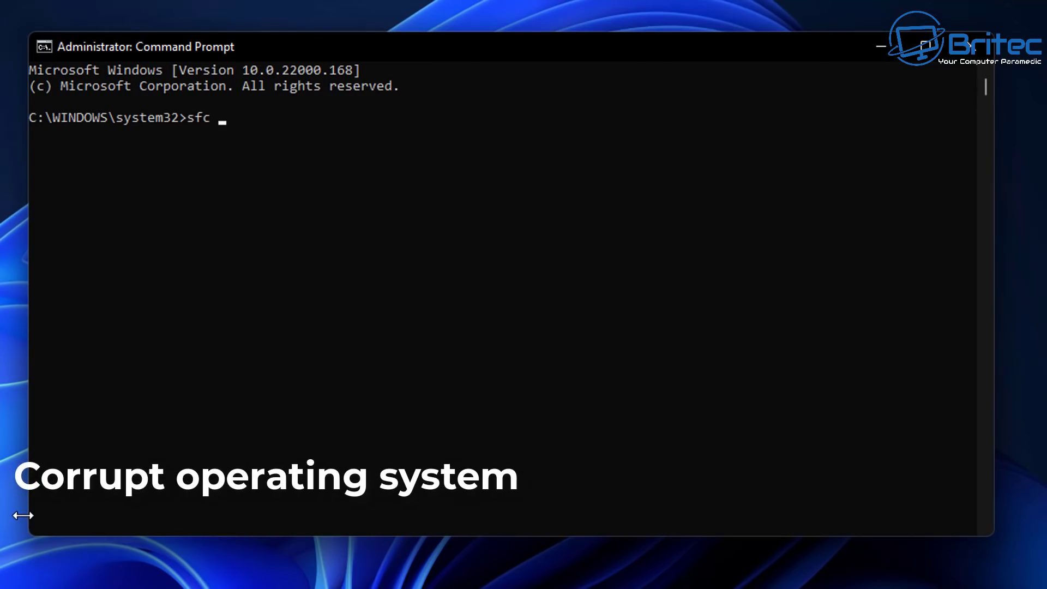
text(nnow)
key(Return)
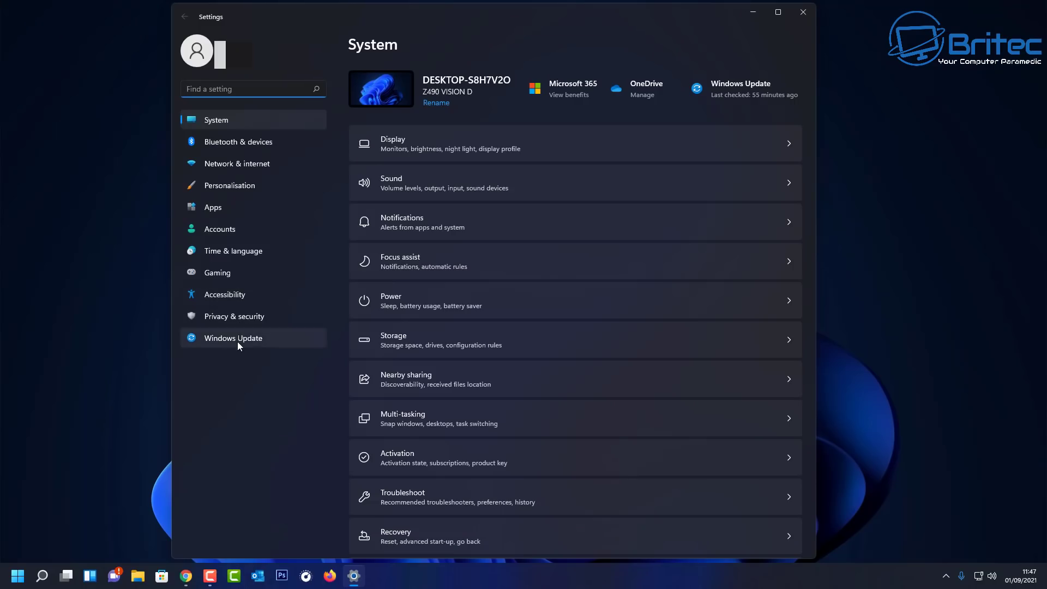
Open the Recovery settings through the advanced options of Windows Update
click(238, 342)
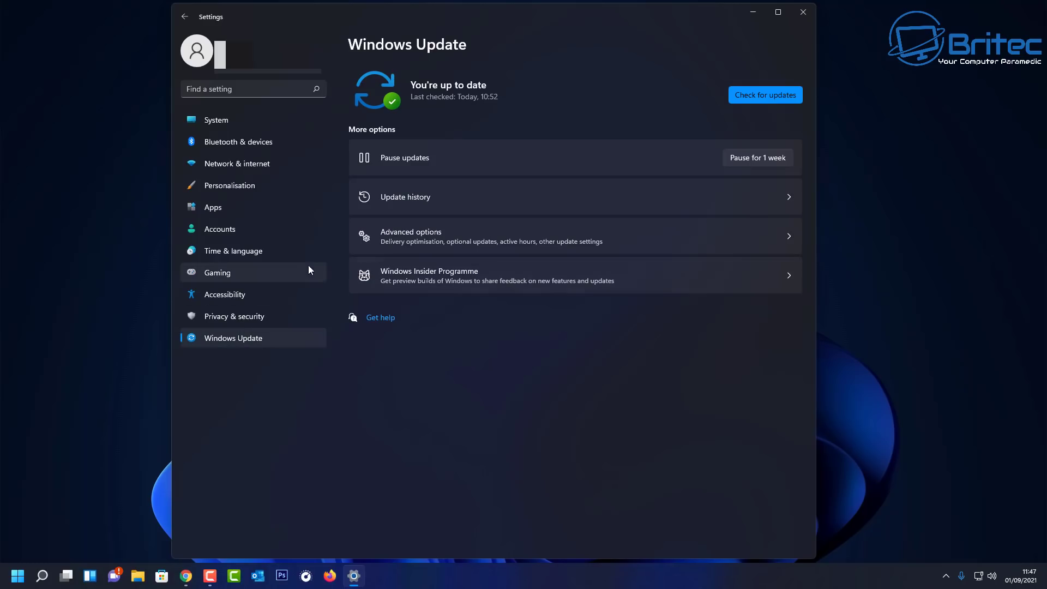
click(476, 239)
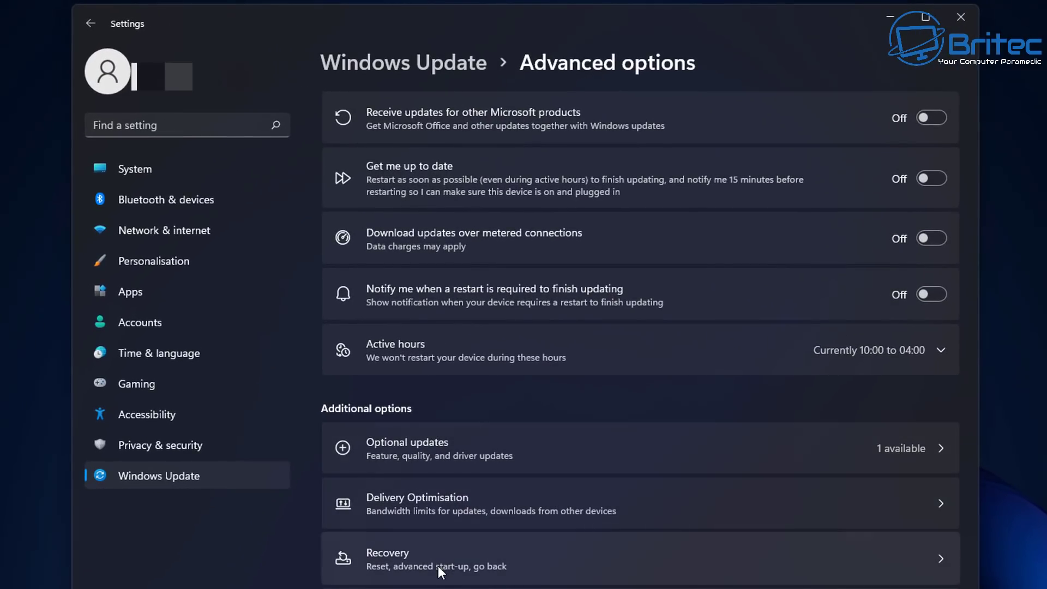
click(437, 565)
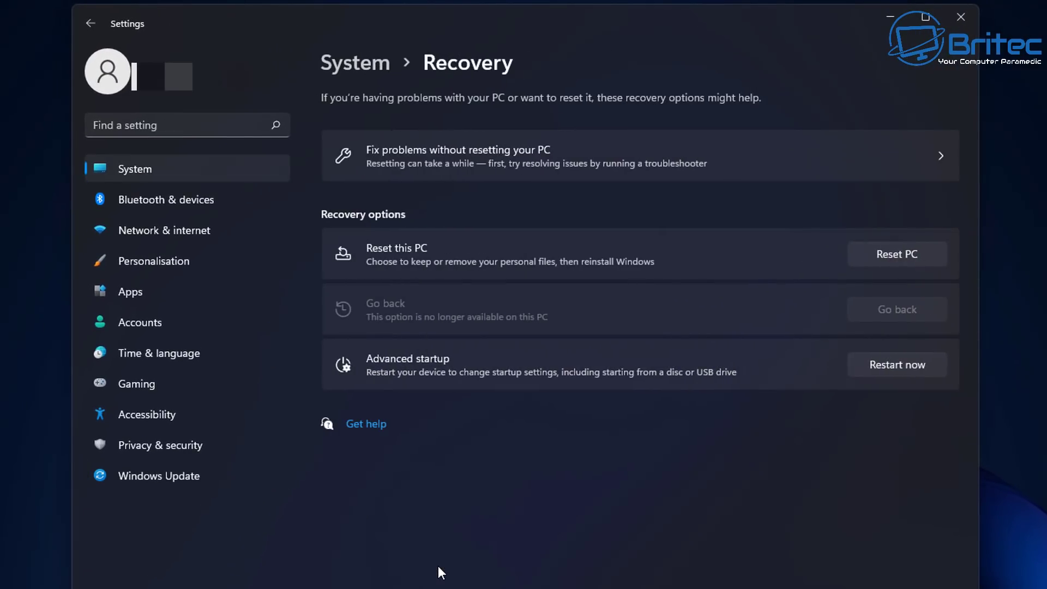
Set up a reset of this PC with Keep my files and Cloud download, and continue past the additional settings
click(894, 251)
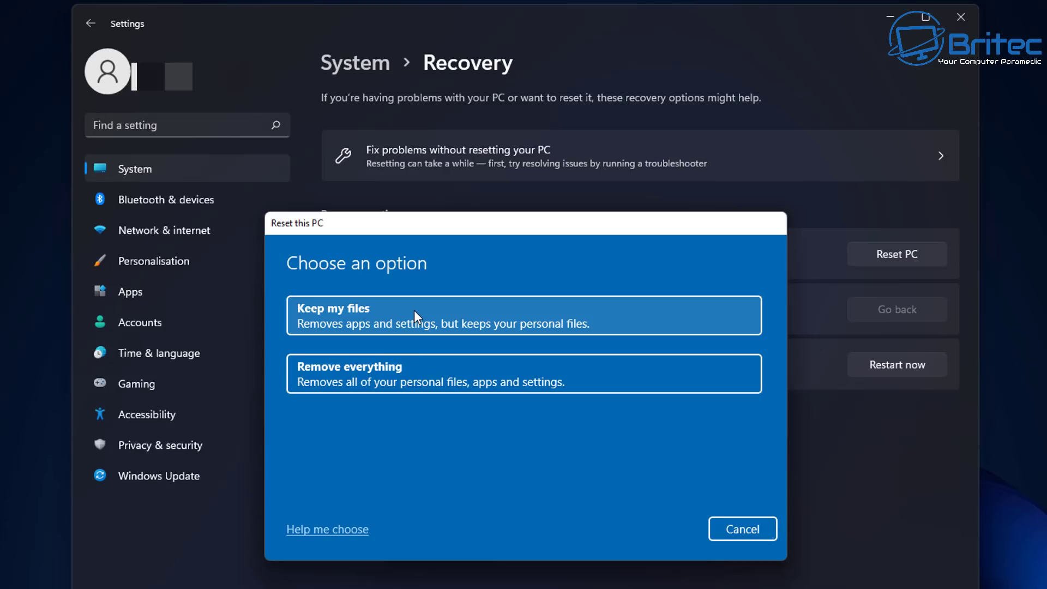
click(433, 322)
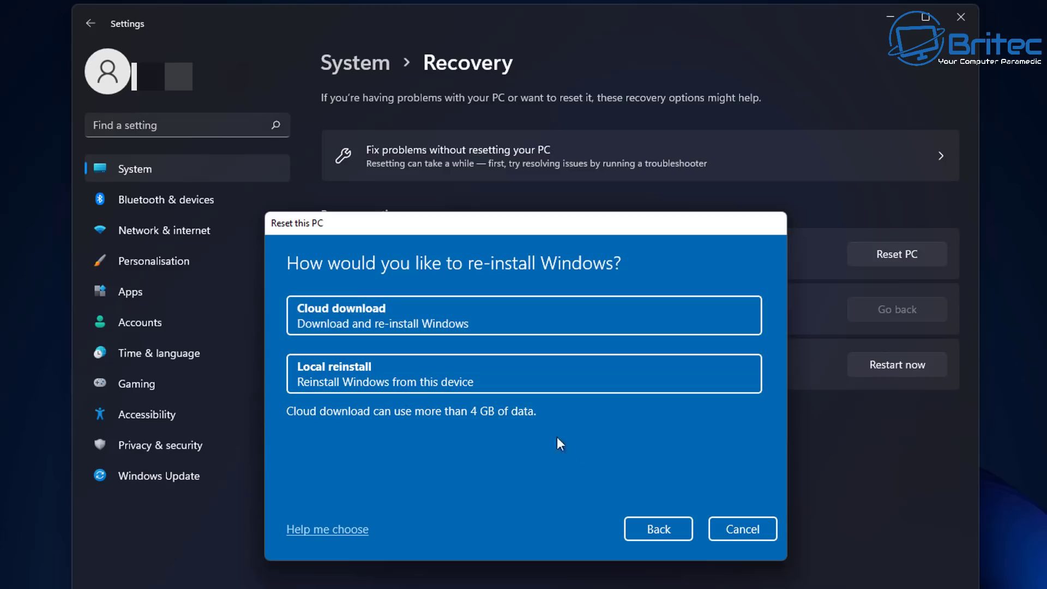
click(464, 317)
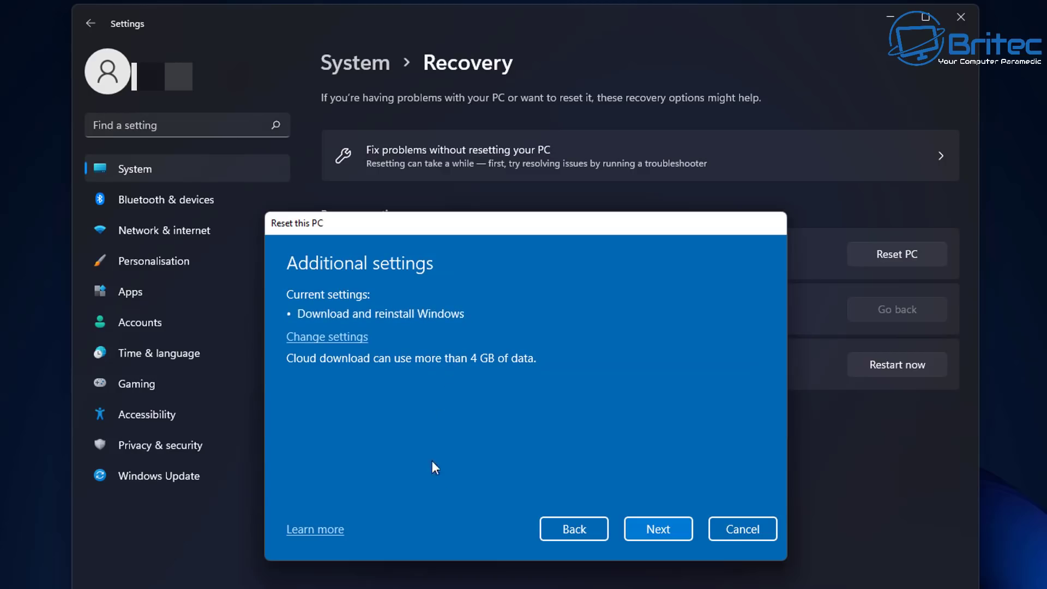
click(672, 533)
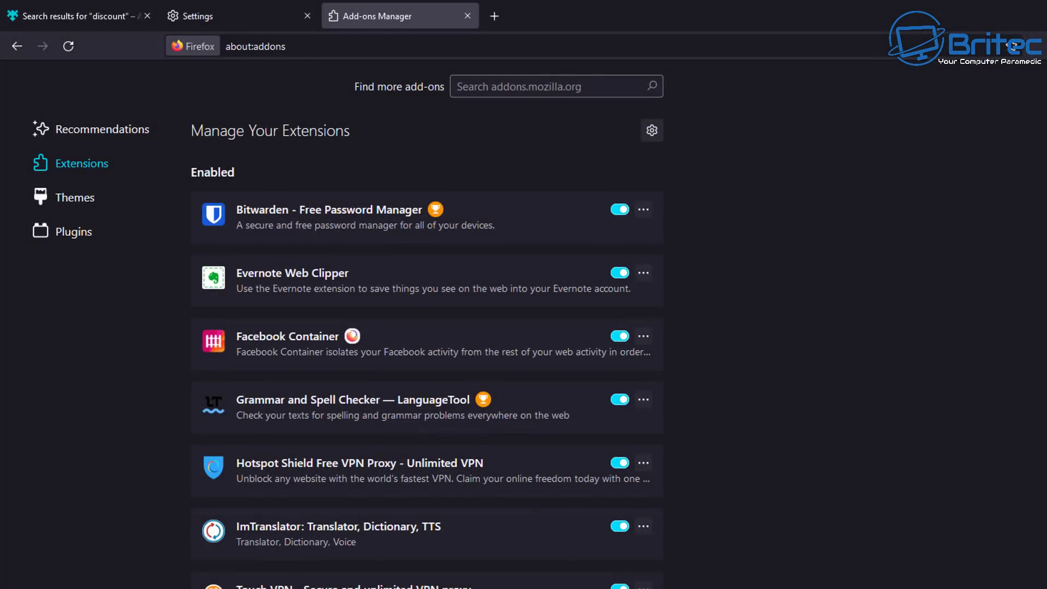
Switch to Firefox's Add-ons Manager and look through the enabled and recommended extensions
scroll(426, 371, down, 2)
scroll(427, 371, down, 3)
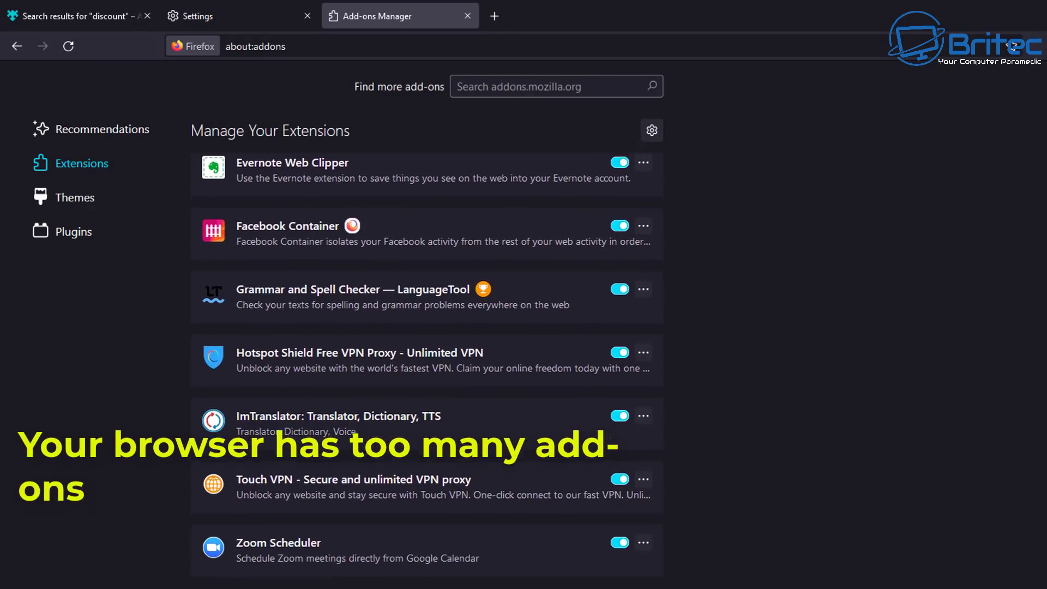
scroll(427, 371, down, 3)
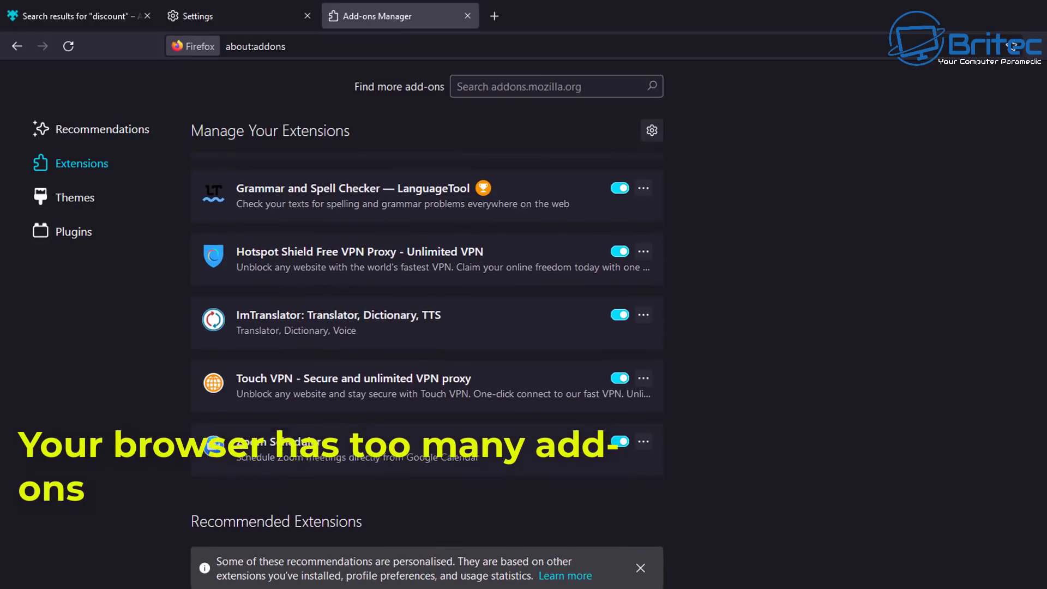
scroll(427, 371, down, 3)
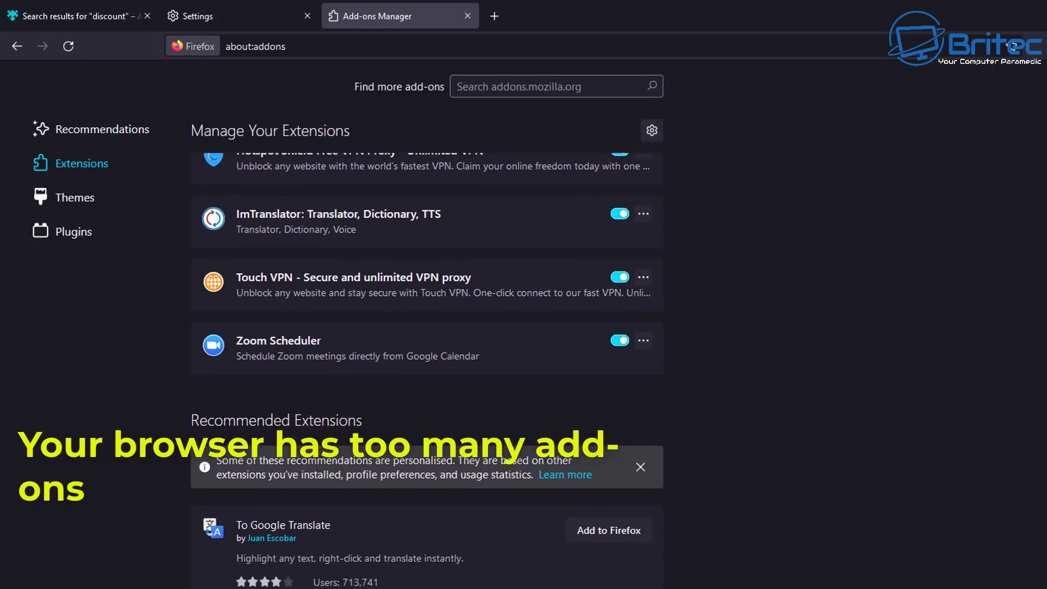
scroll(427, 370, down, 3)
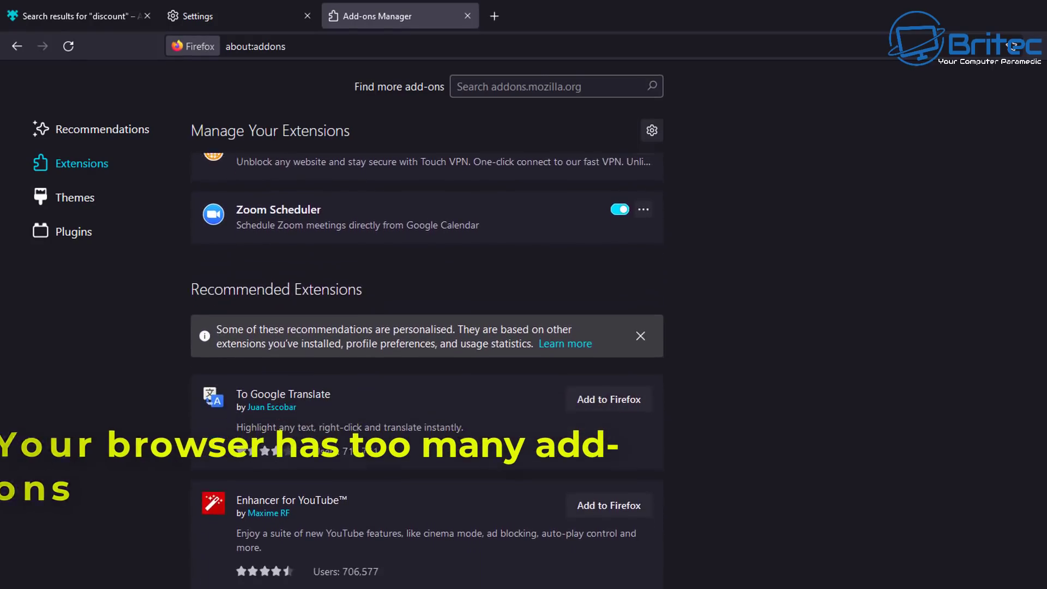
scroll(427, 371, down, 3)
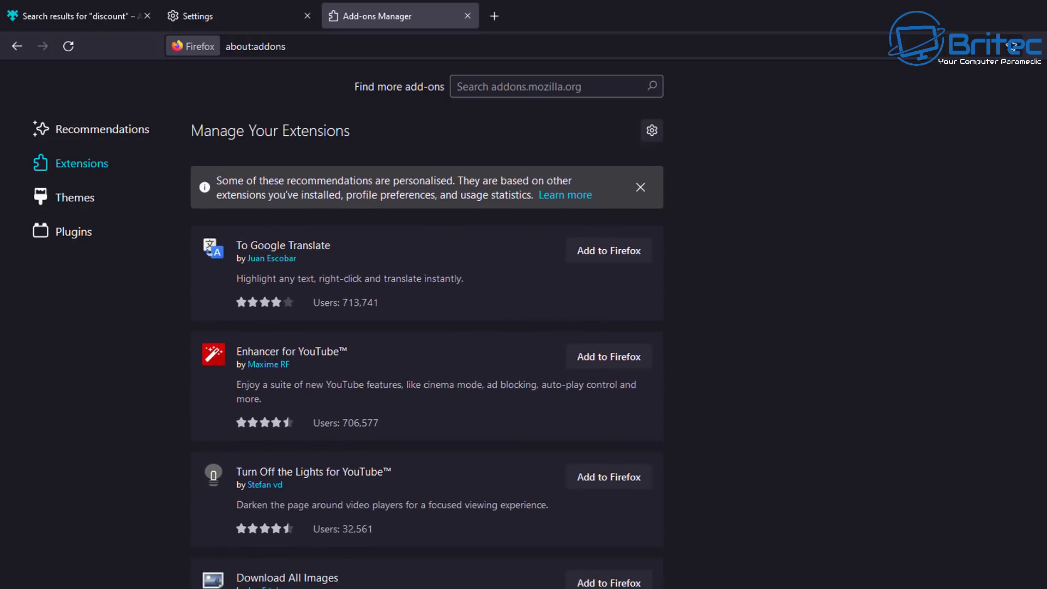
scroll(427, 370, down, 3)
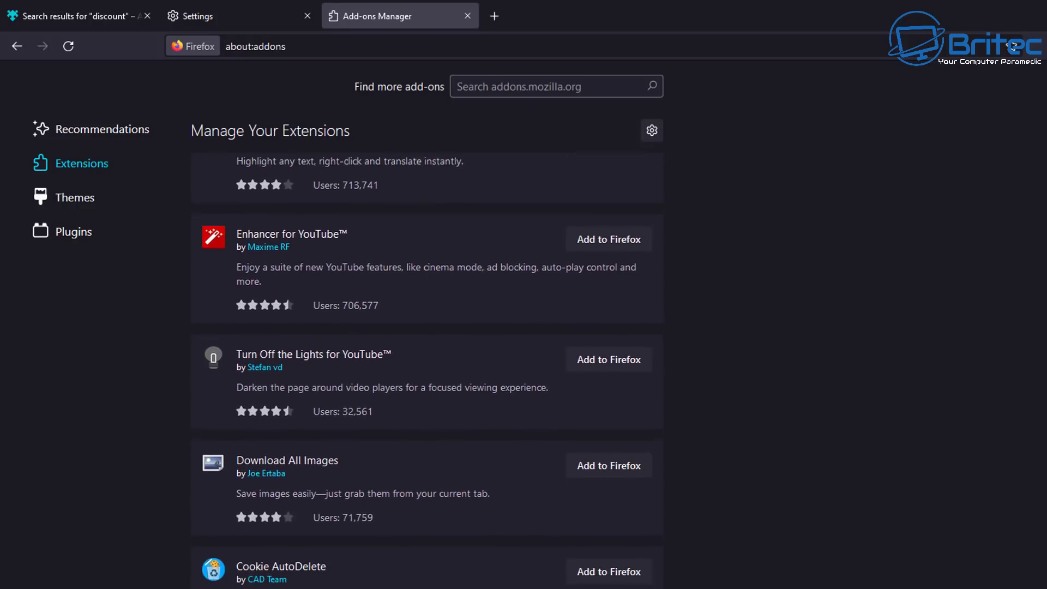
scroll(427, 371, down, 4)
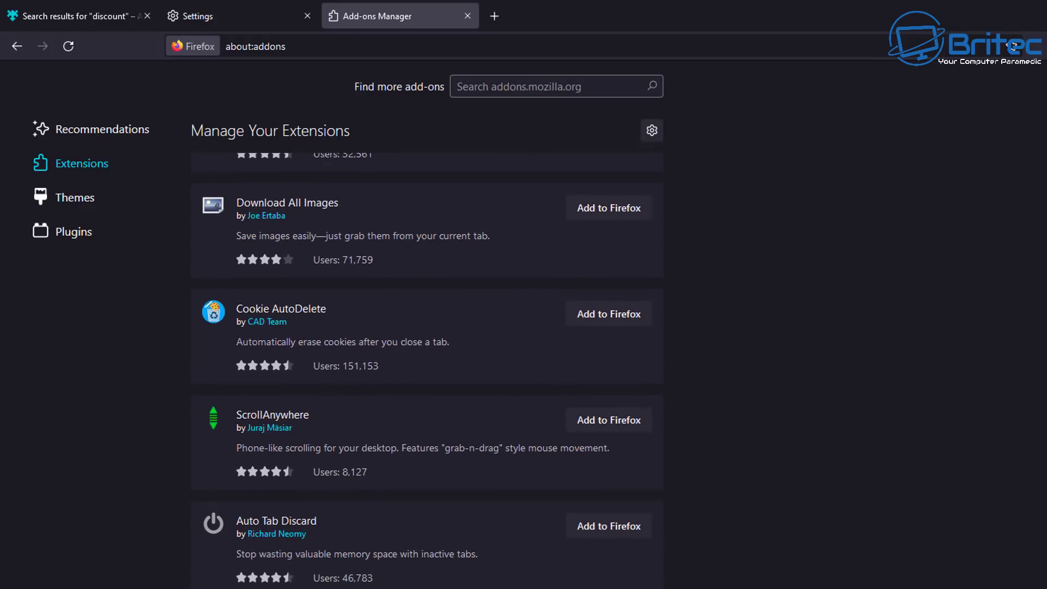
scroll(427, 371, up, 10)
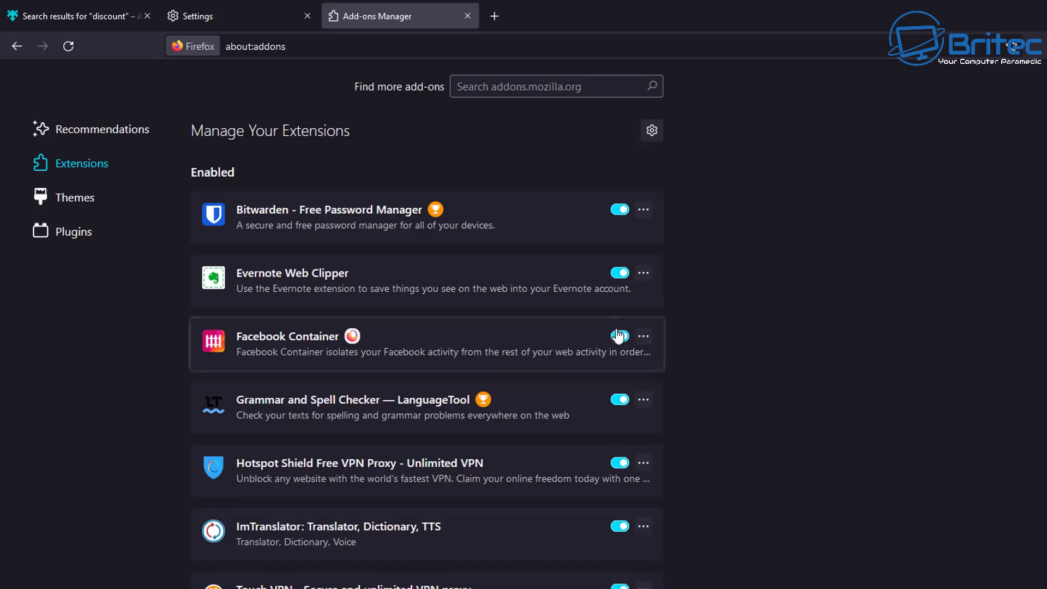
Remove the Evernote Web Clipper and Facebook Container extensions from Firefox
click(643, 272)
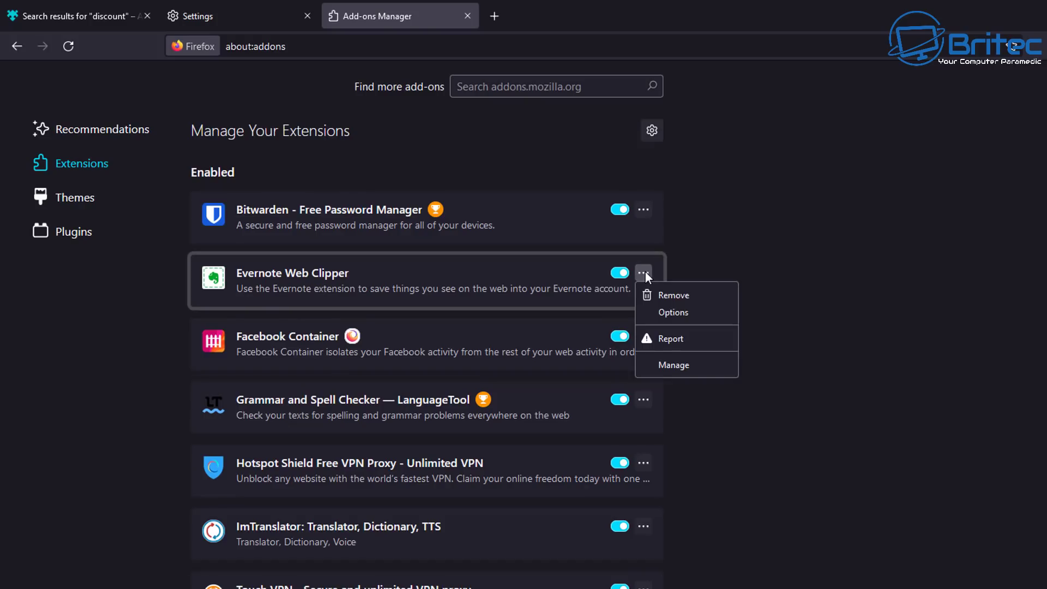
click(679, 297)
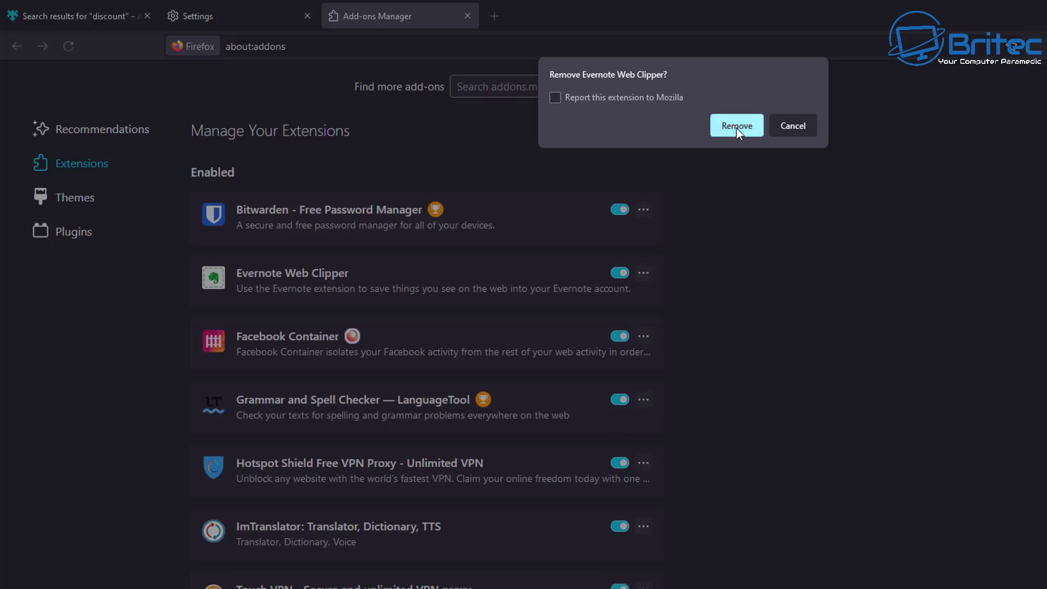
click(737, 127)
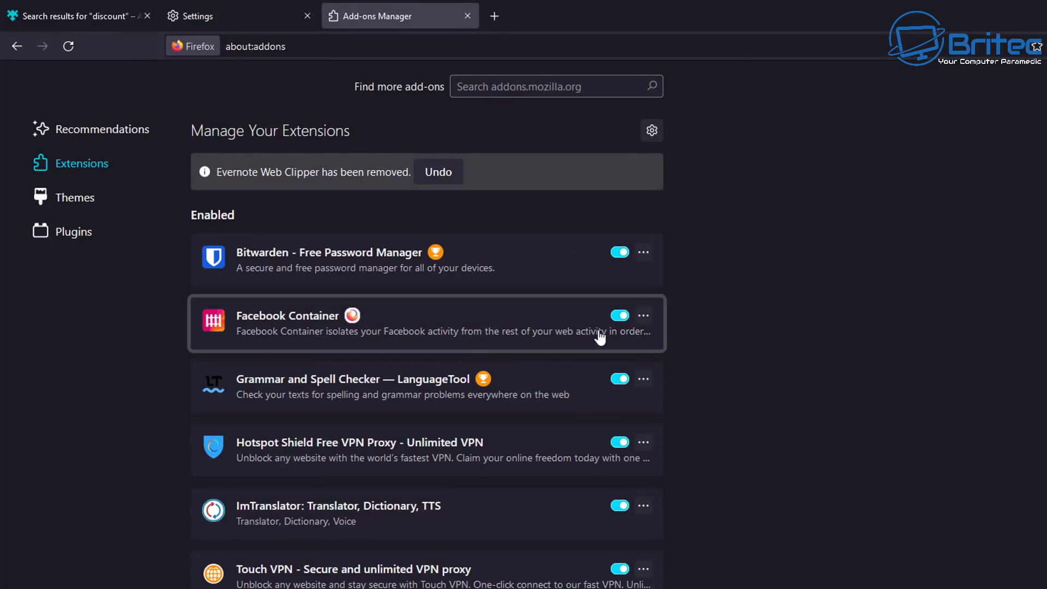
click(643, 316)
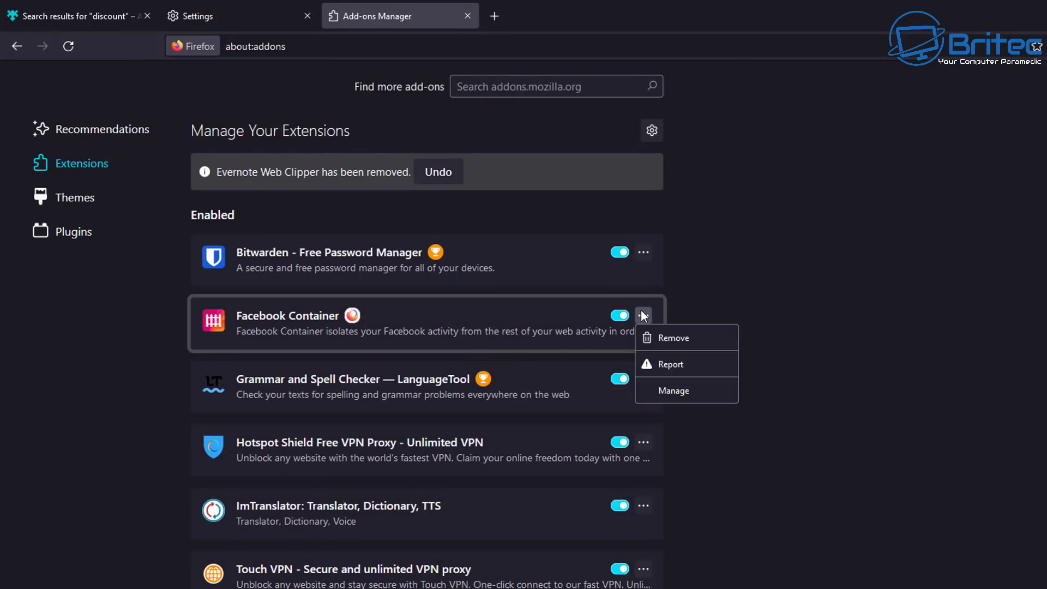
click(682, 340)
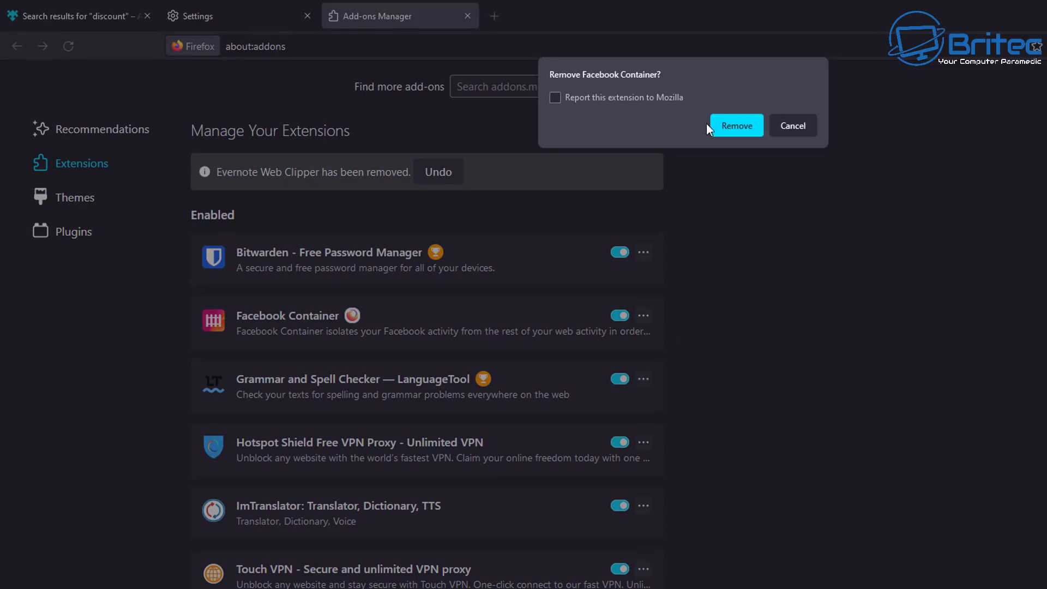
click(734, 125)
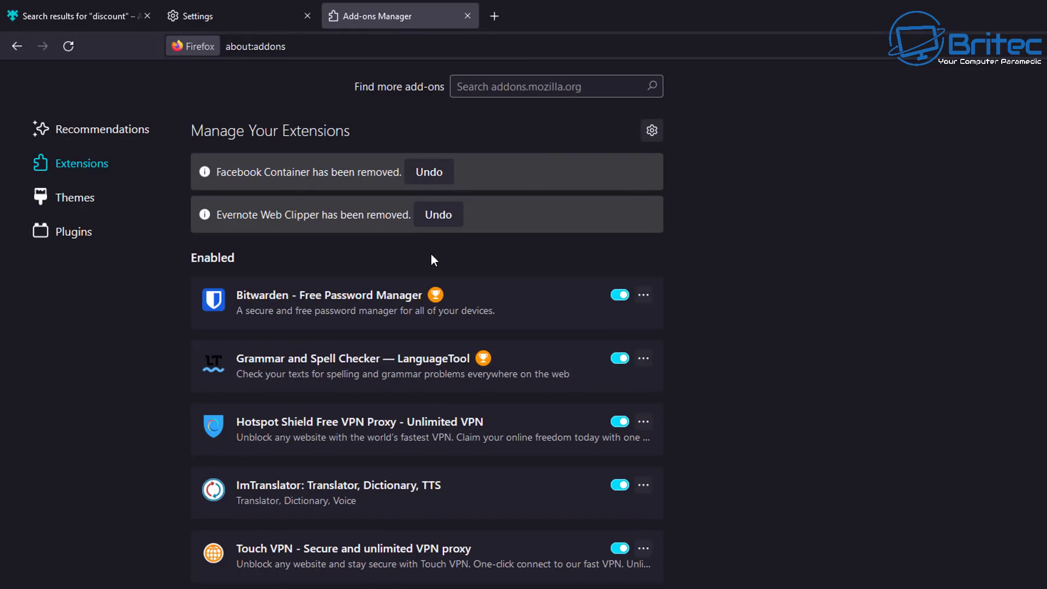
Remove the Hotspot Shield Free VPN Proxy and ImTranslator extensions from Firefox
click(643, 422)
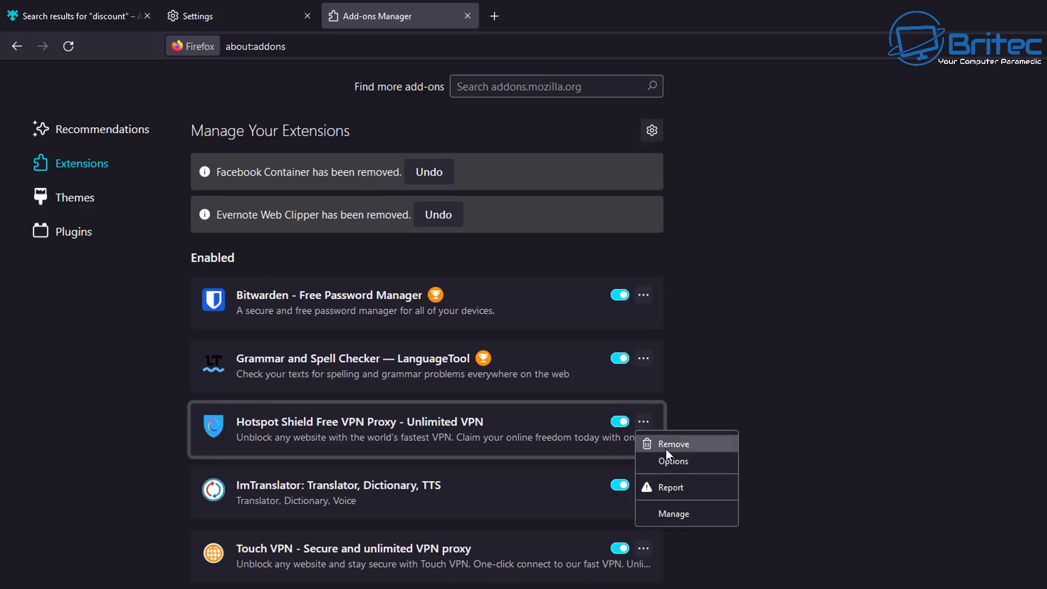
click(666, 444)
click(734, 125)
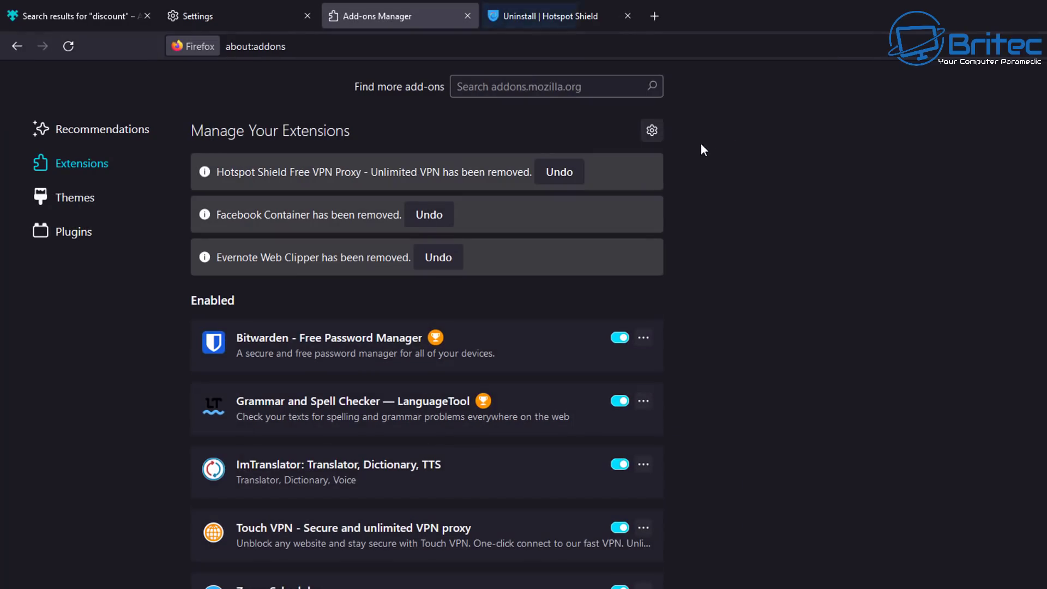
click(643, 464)
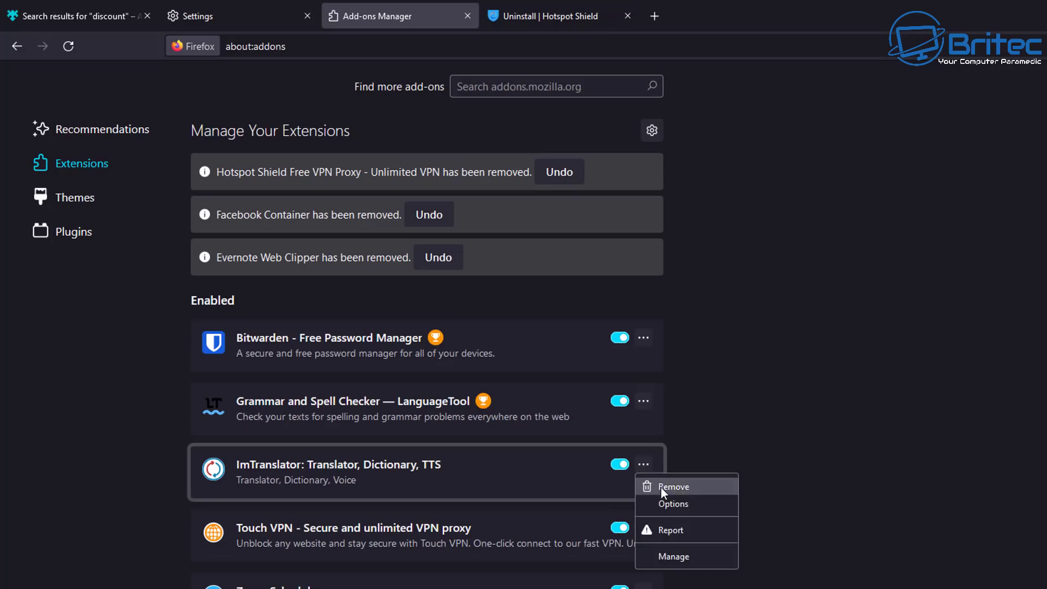
click(706, 487)
click(734, 126)
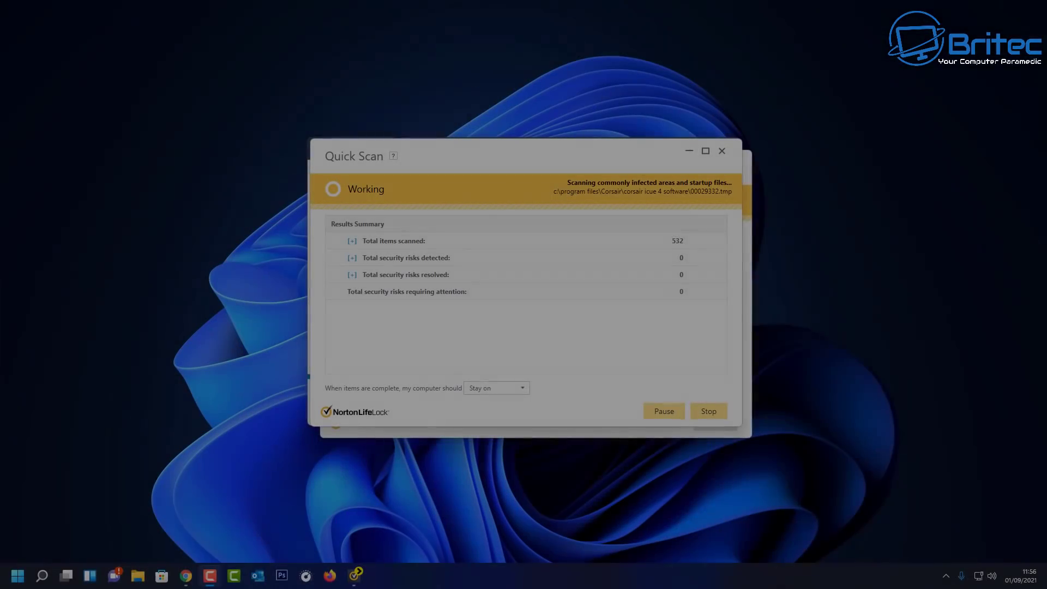
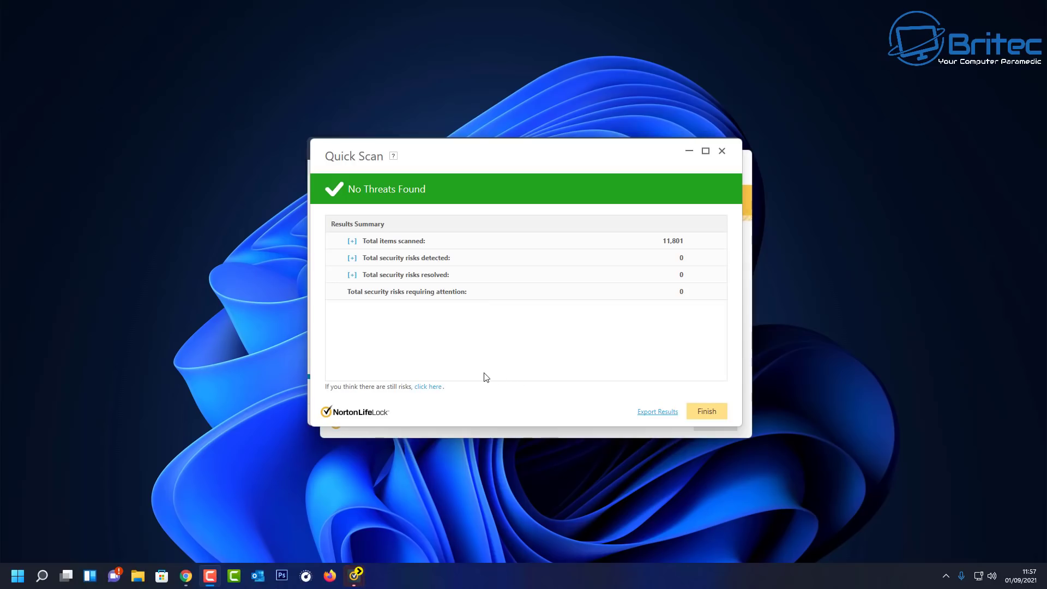
Finish the Norton Quick Scan, switch to Process Explorer and accept its license terms
click(704, 410)
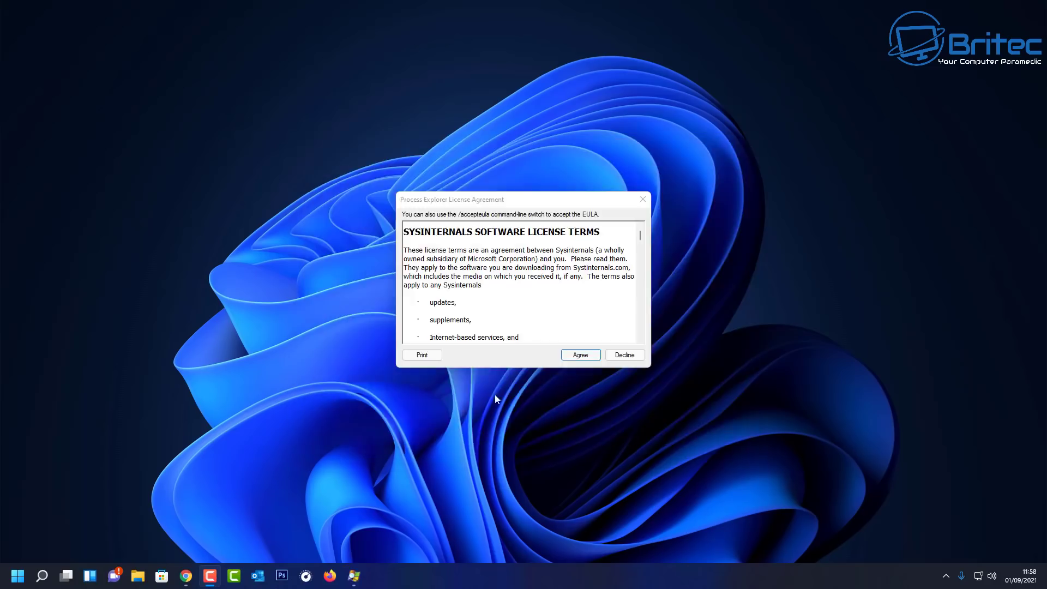
click(580, 355)
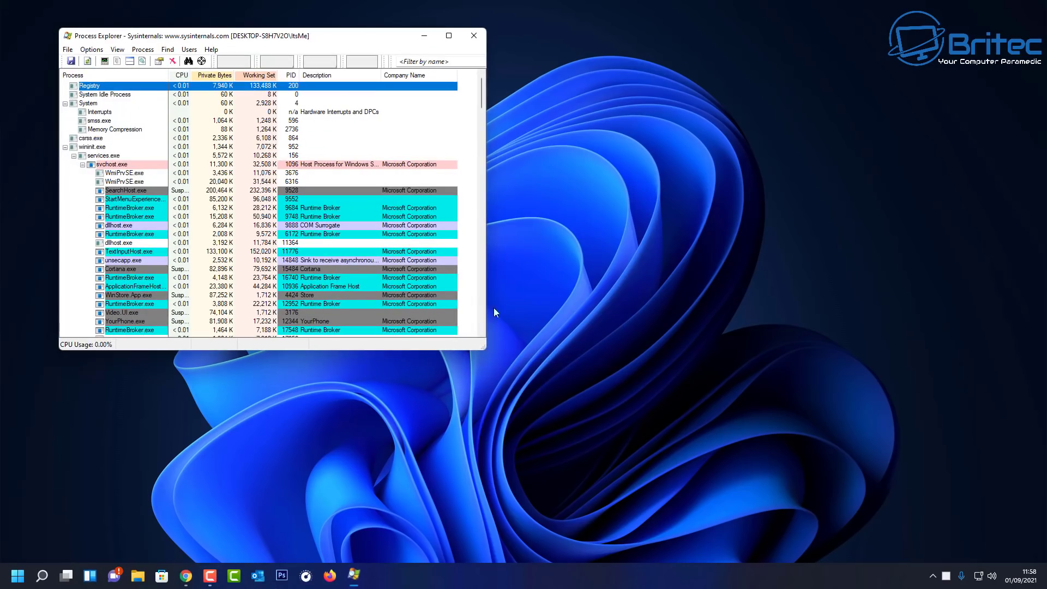
drag(292, 40, 545, 115)
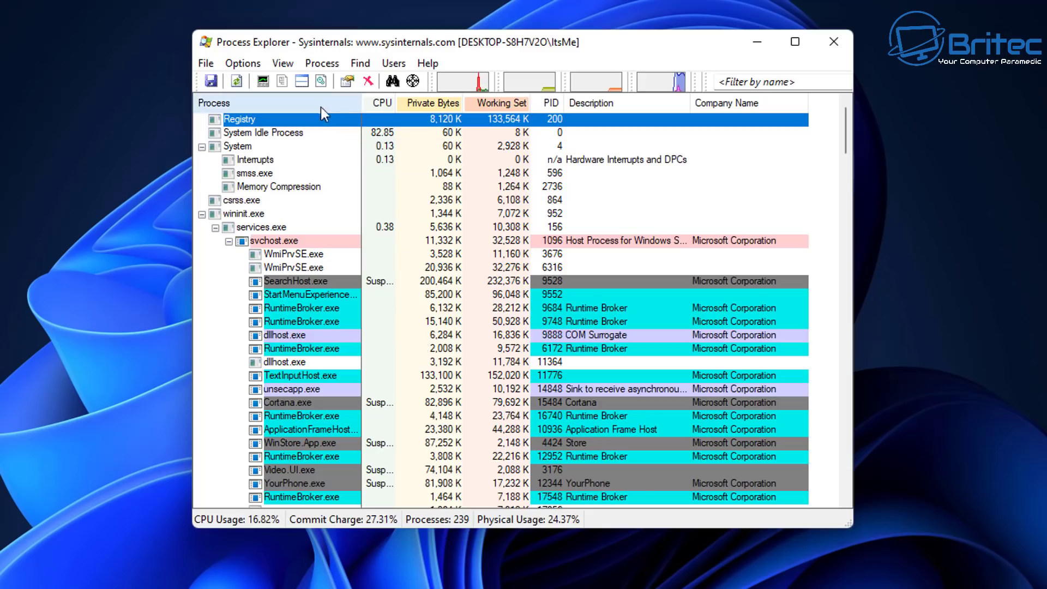
Show DLLs in Process Explorer's lower pane and shrink that pane to give the process list more room
click(283, 64)
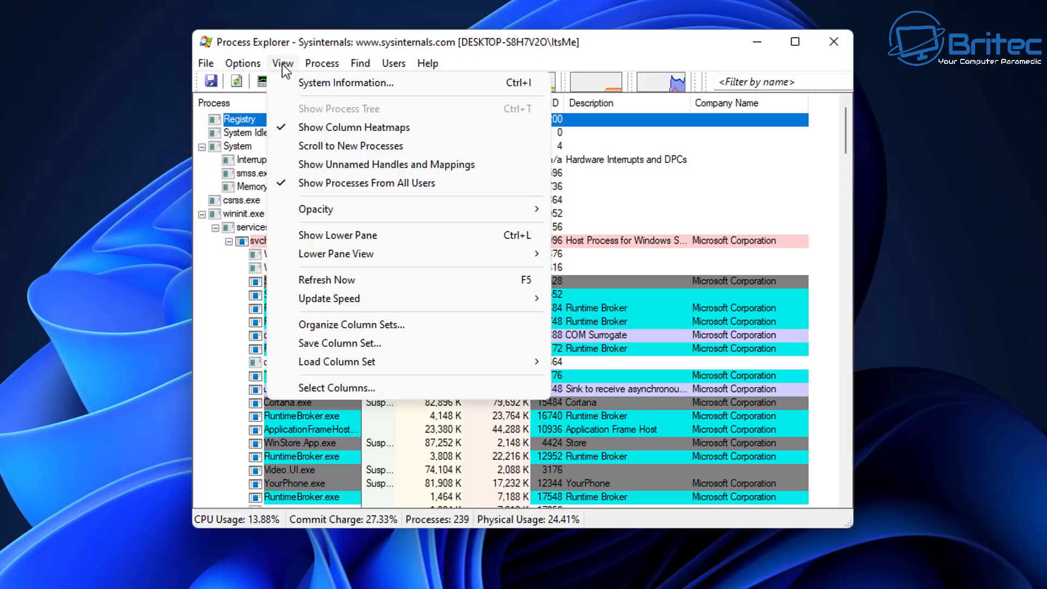
mouse_move(355, 360)
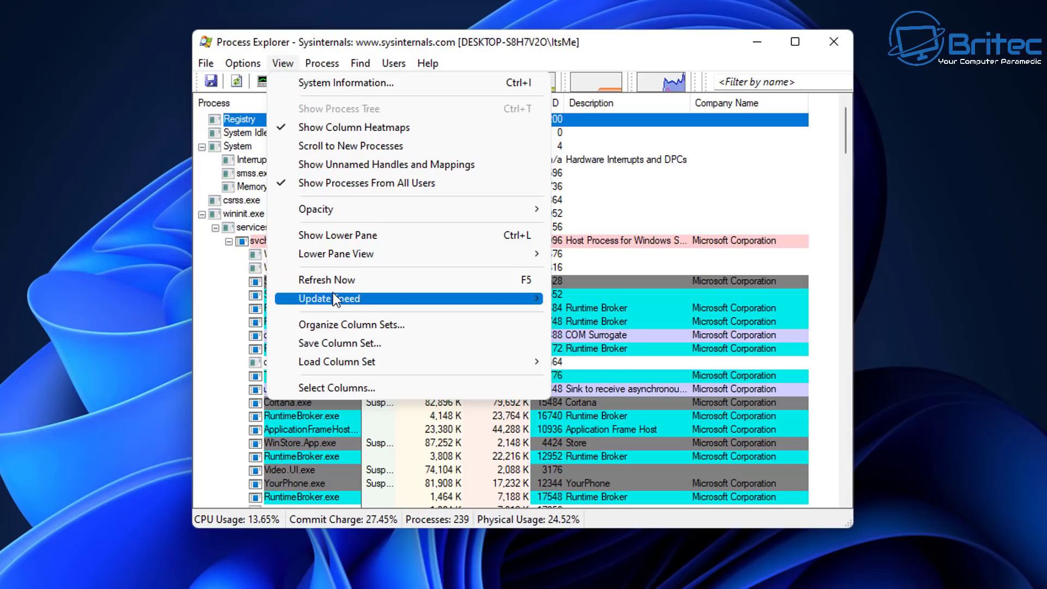
mouse_move(322, 256)
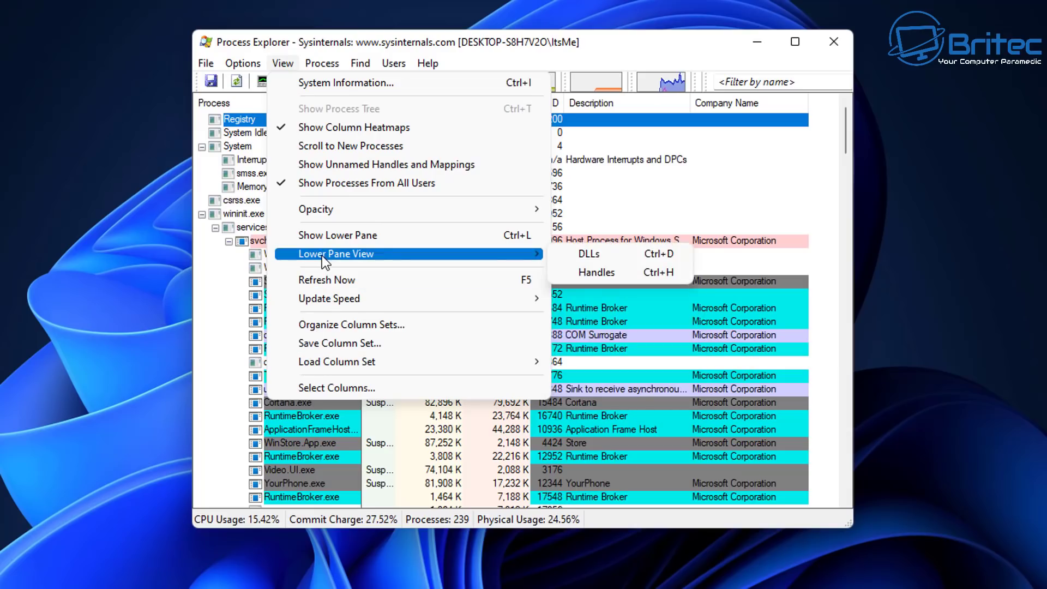
click(575, 254)
click(575, 254)
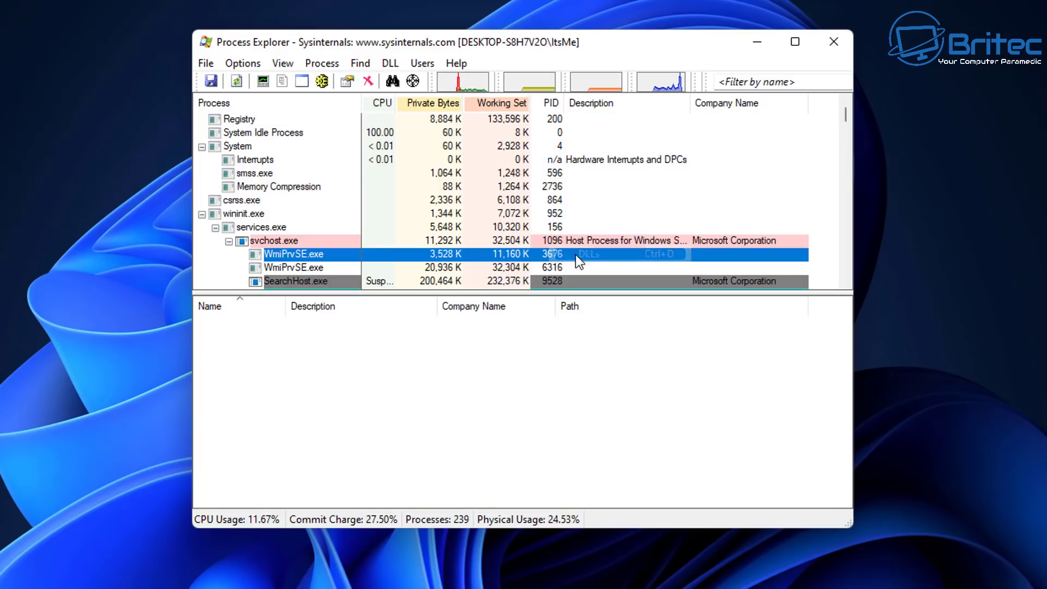
drag(500, 293, 500, 350)
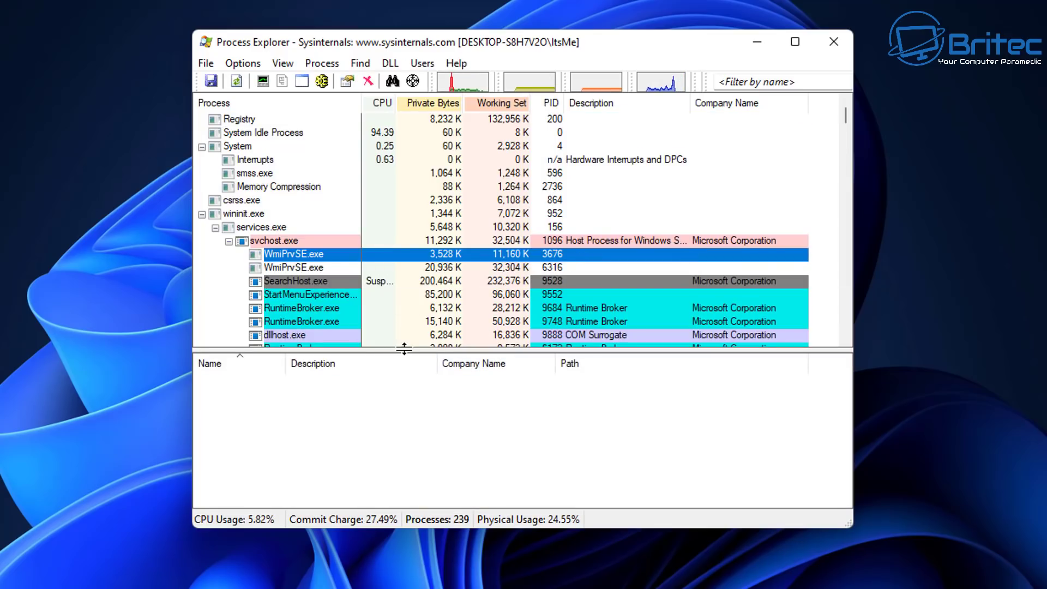
drag(392, 351, 406, 376)
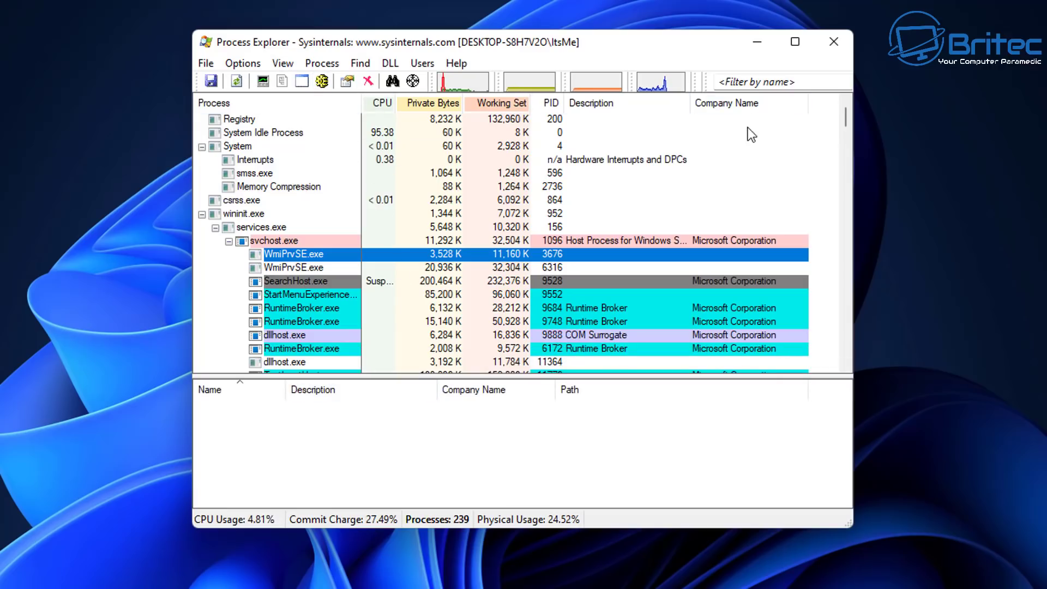
Examine the DLLs loaded by the vgtray.exe process under explorer.exe and the actions available for that process
drag(846, 124, 845, 300)
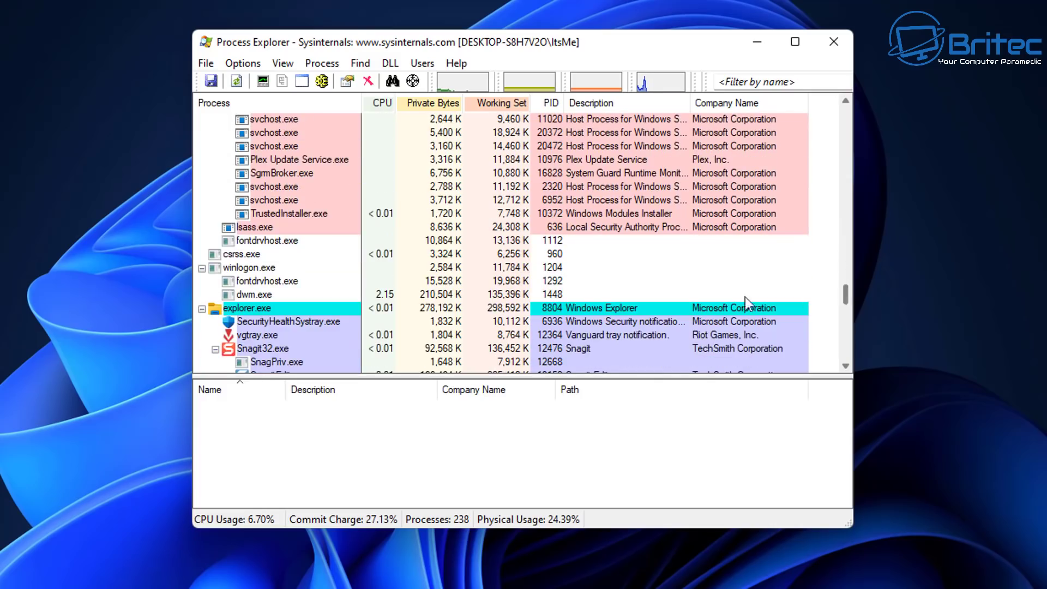
mouse_move(288, 342)
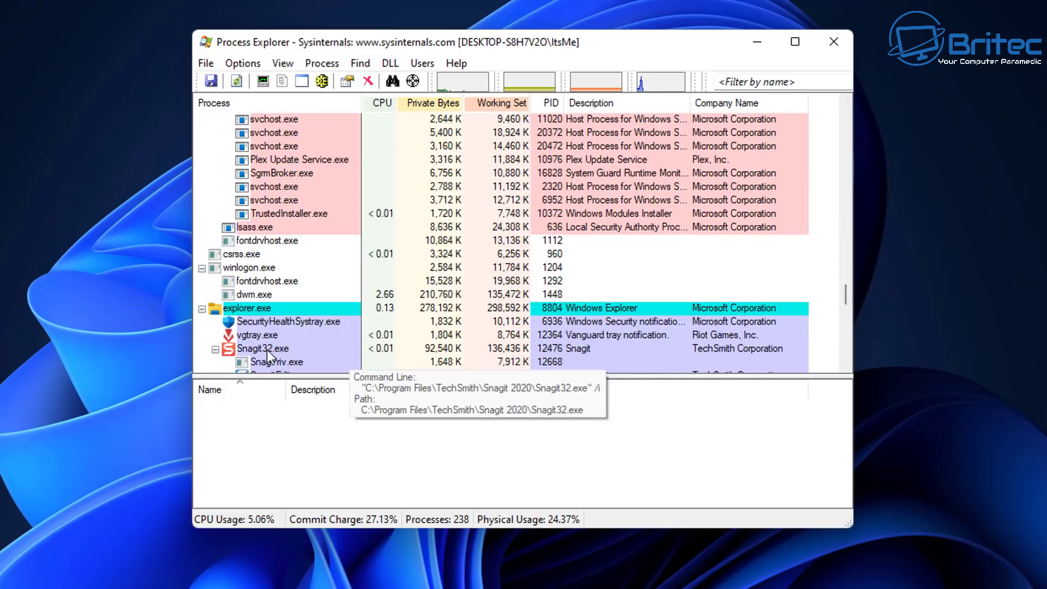
click(253, 335)
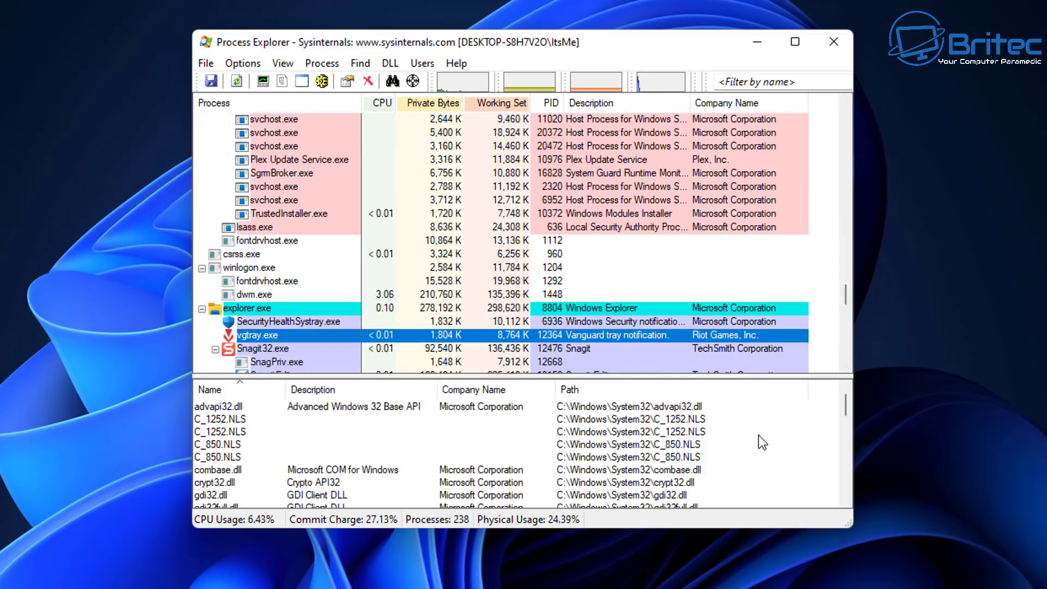
scroll(759, 434, down, 3)
scroll(760, 434, down, 5)
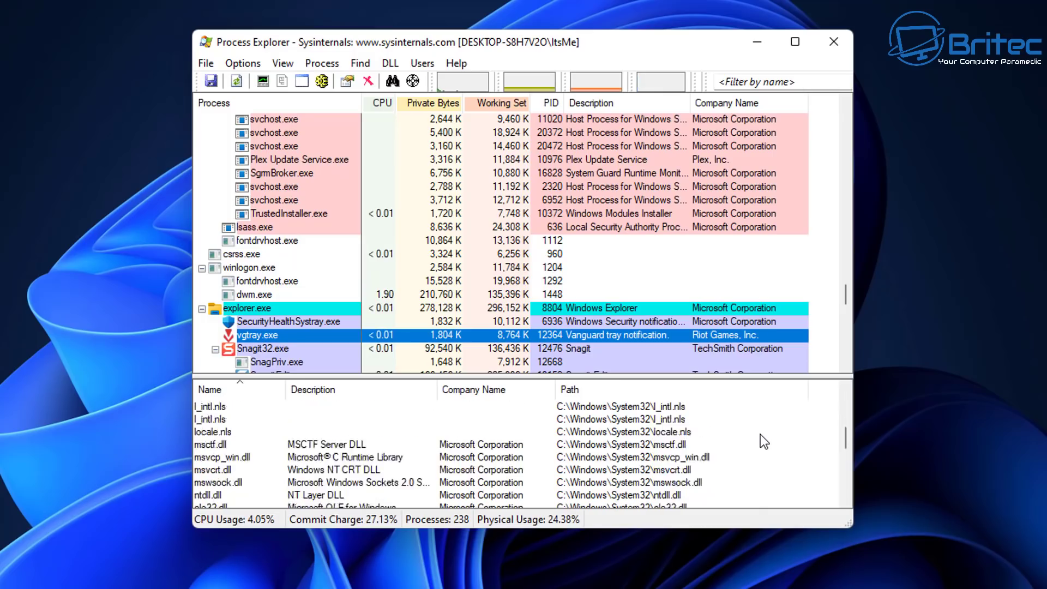
scroll(759, 433, down, 3)
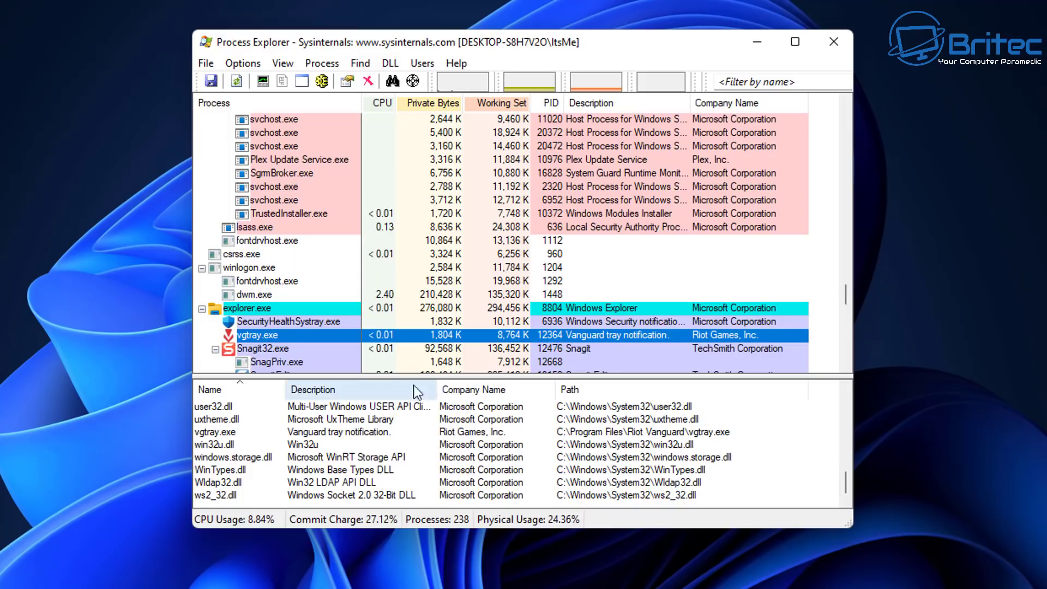
right_click(252, 335)
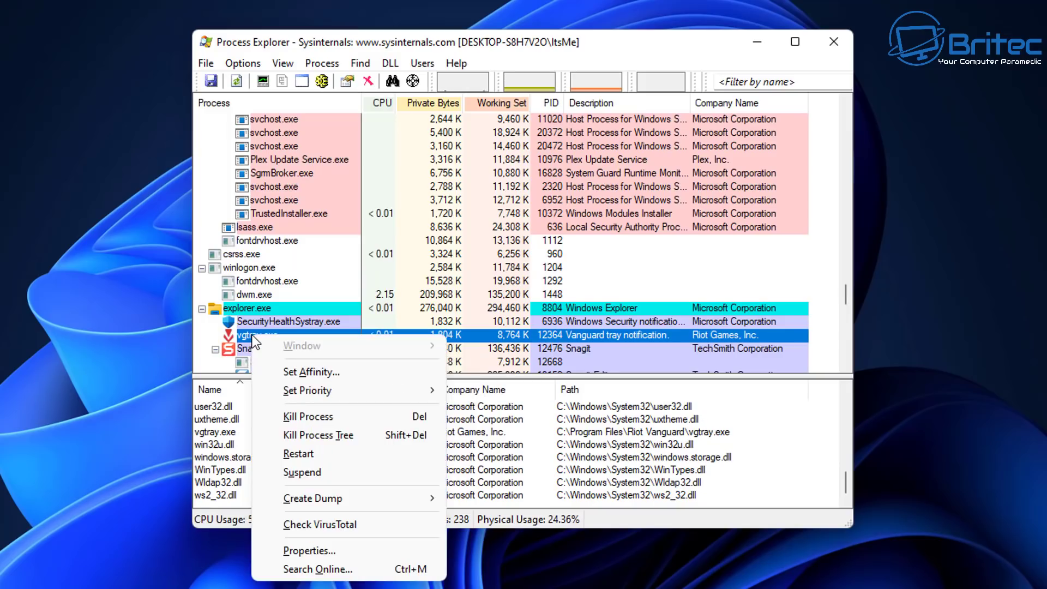
click(639, 48)
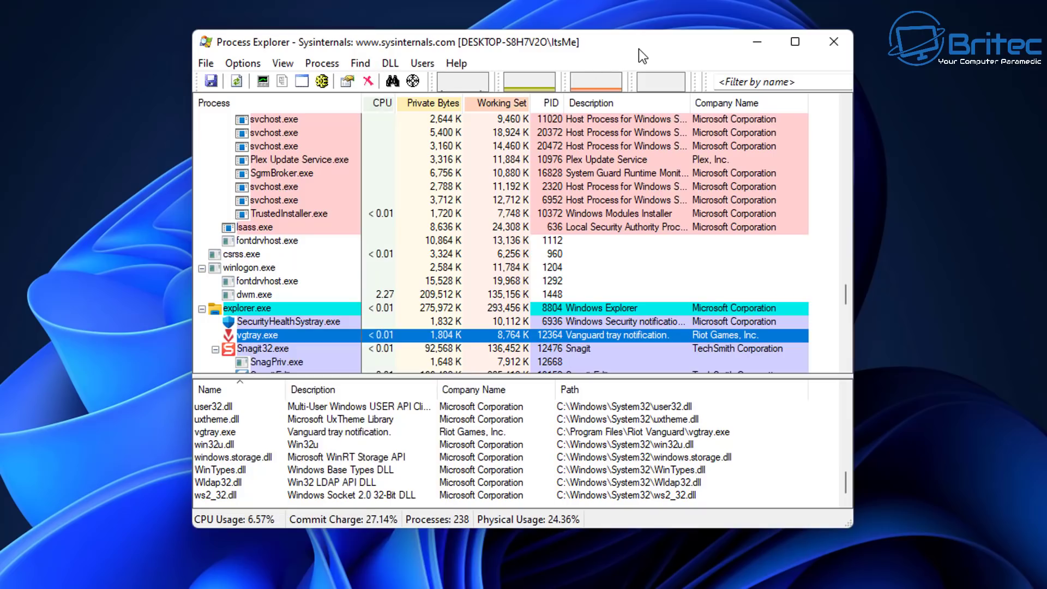
Turn on VirusTotal.com checking, agreeing to its terms of service, and enlarge the window to review the VirusTotal results for the processes
click(283, 63)
mouse_move(261, 64)
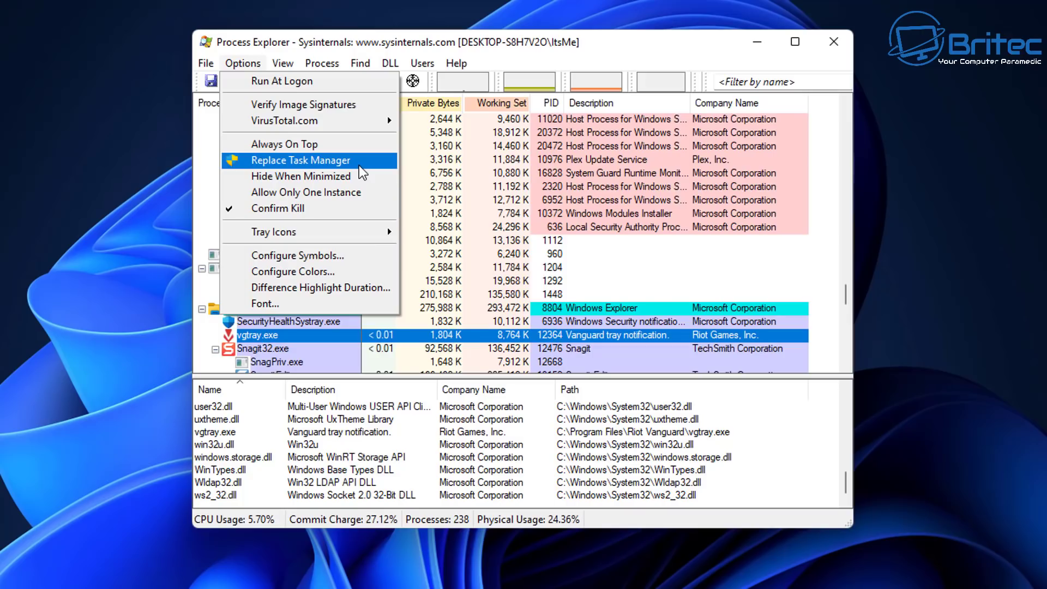
mouse_move(331, 123)
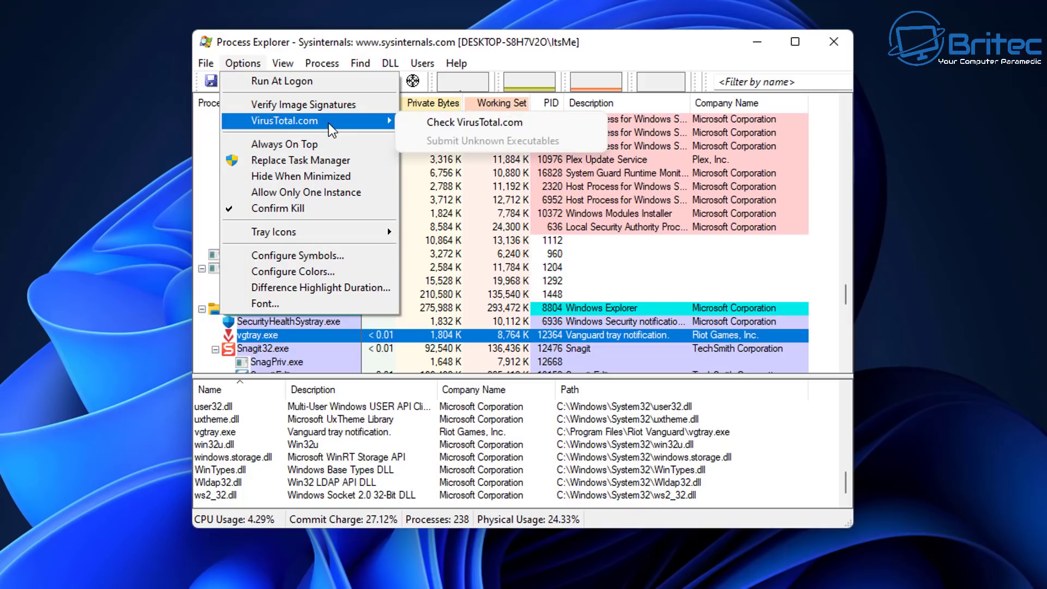
click(450, 125)
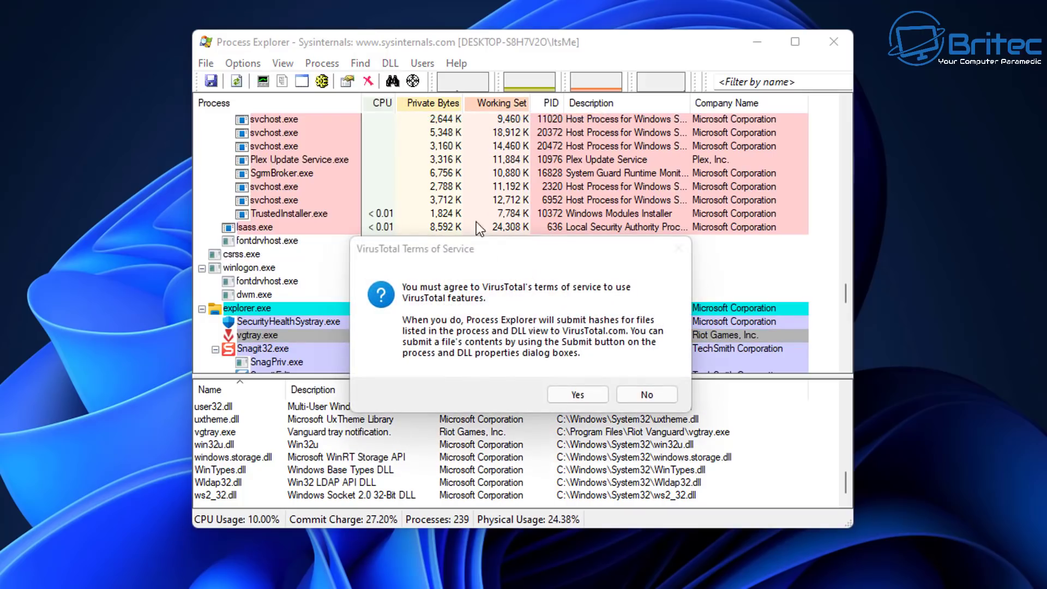
click(561, 395)
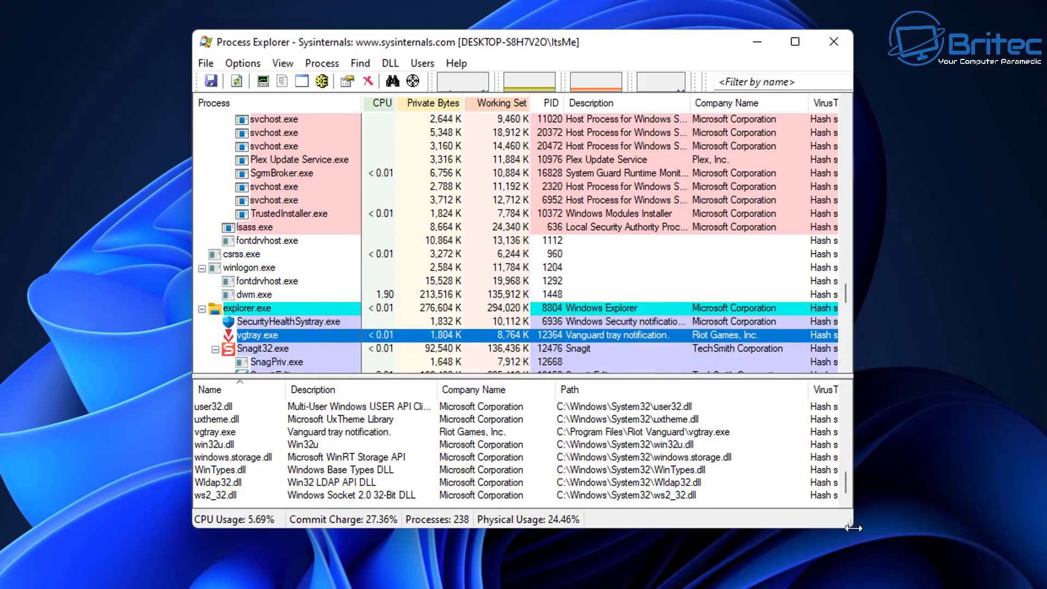
drag(848, 526, 1020, 567)
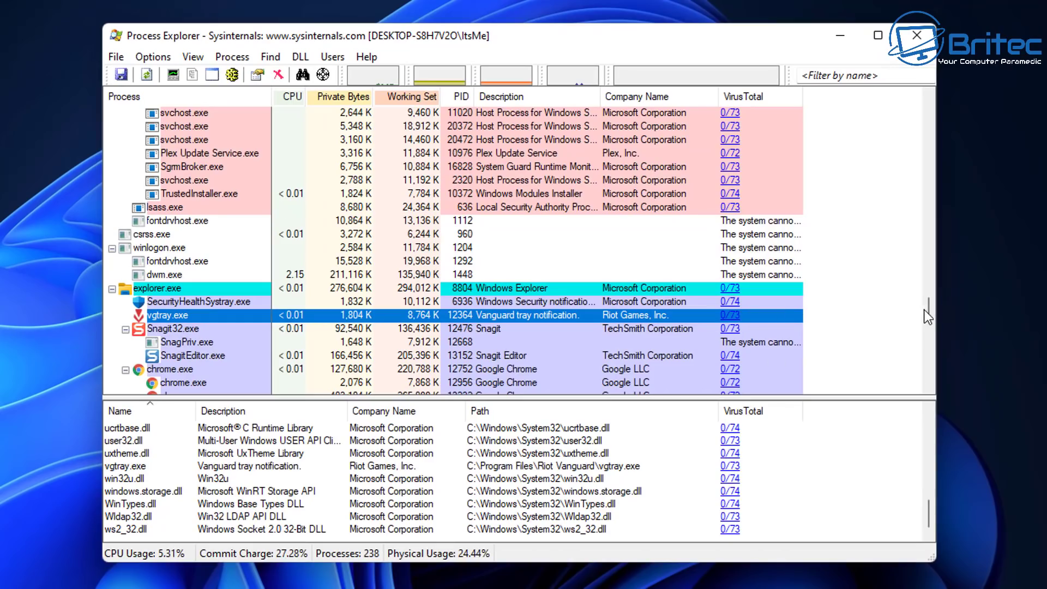
drag(929, 315, 851, 142)
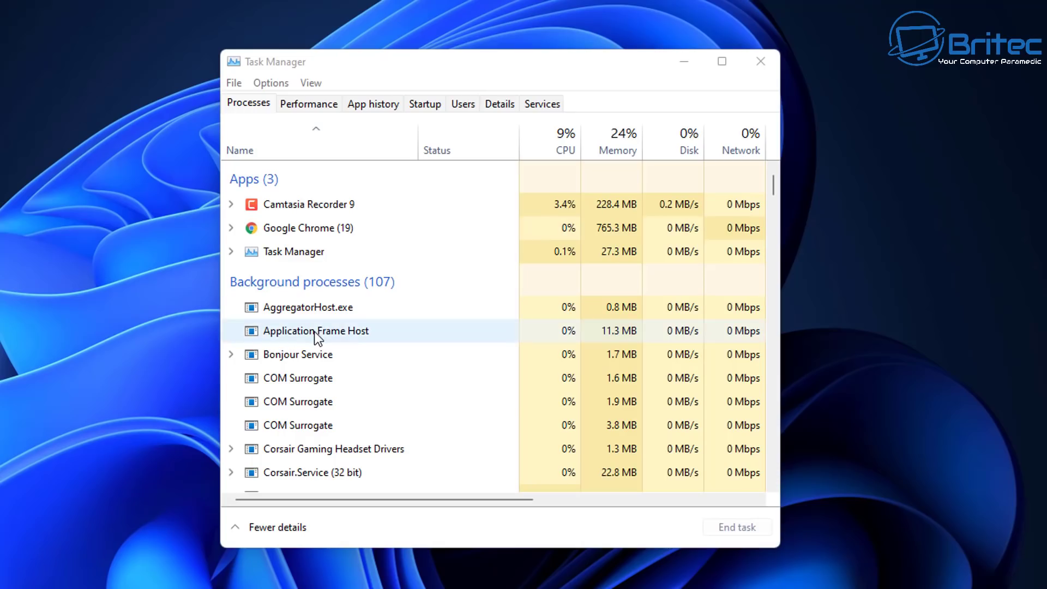
Examine the running processes and the CPU, Memory, Disk 0 (D:) and GPU 0 performance in Task Manager, and close it
scroll(315, 335, down, 2)
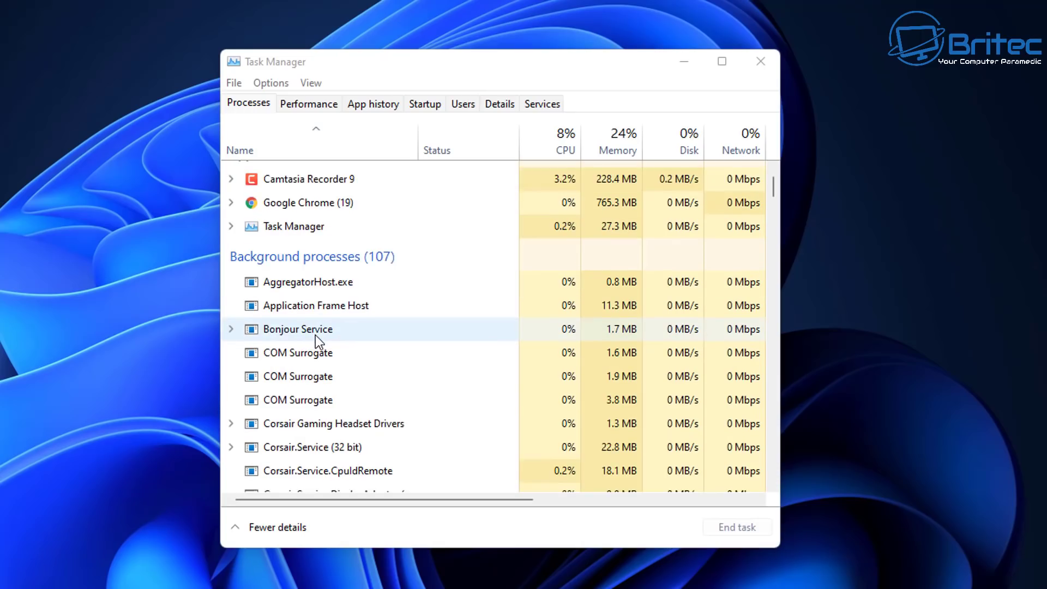
click(316, 104)
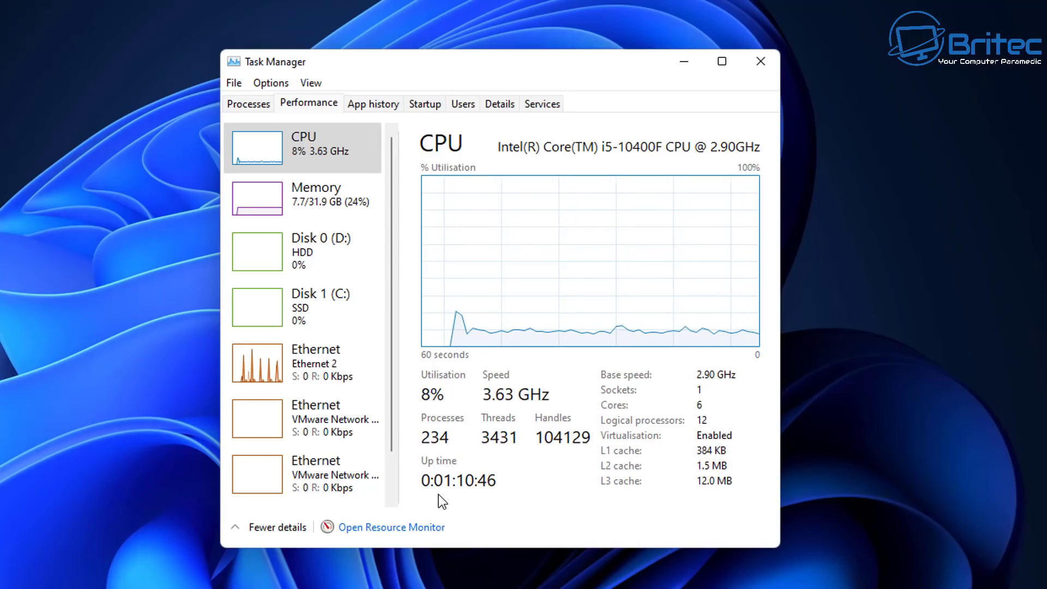
click(331, 210)
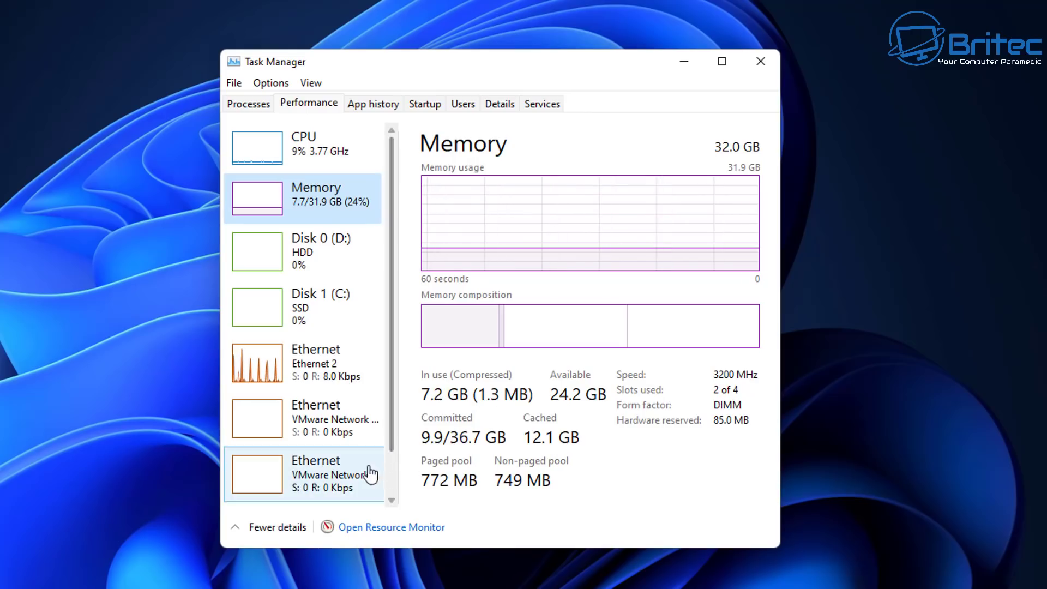
click(316, 264)
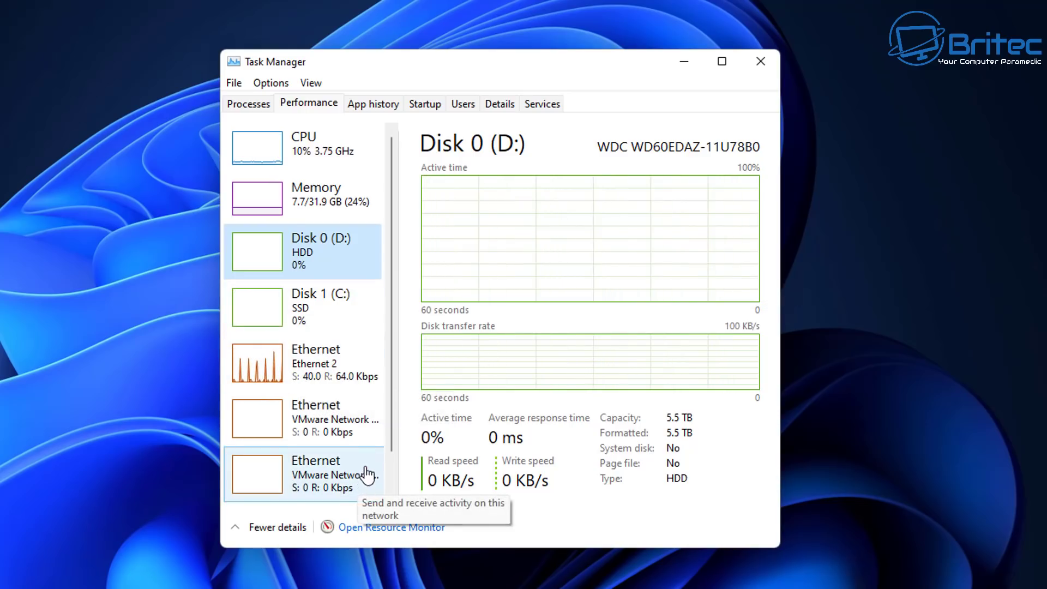
scroll(384, 389, down, 1)
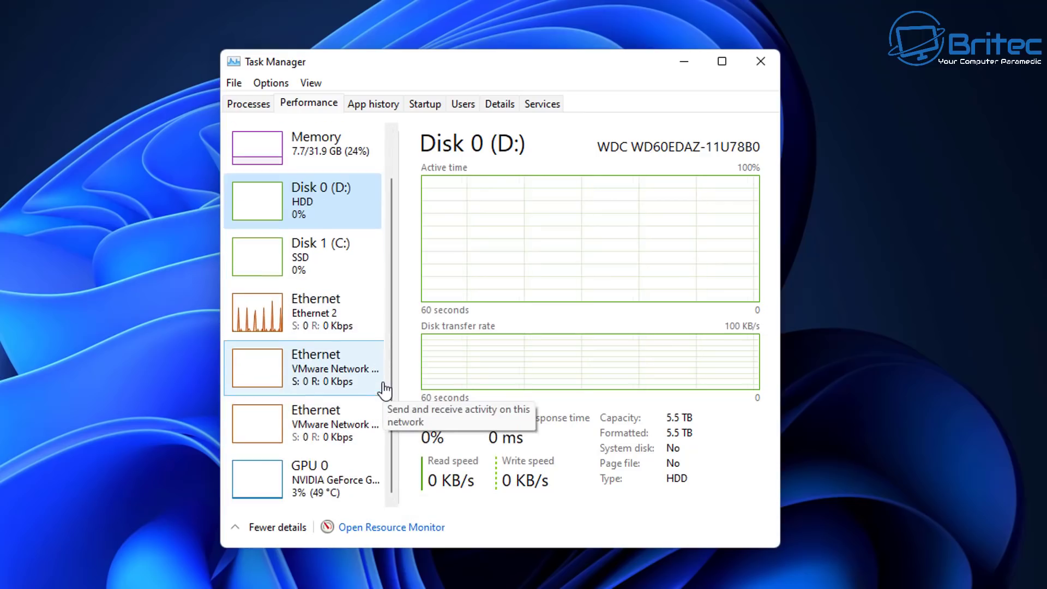
click(322, 471)
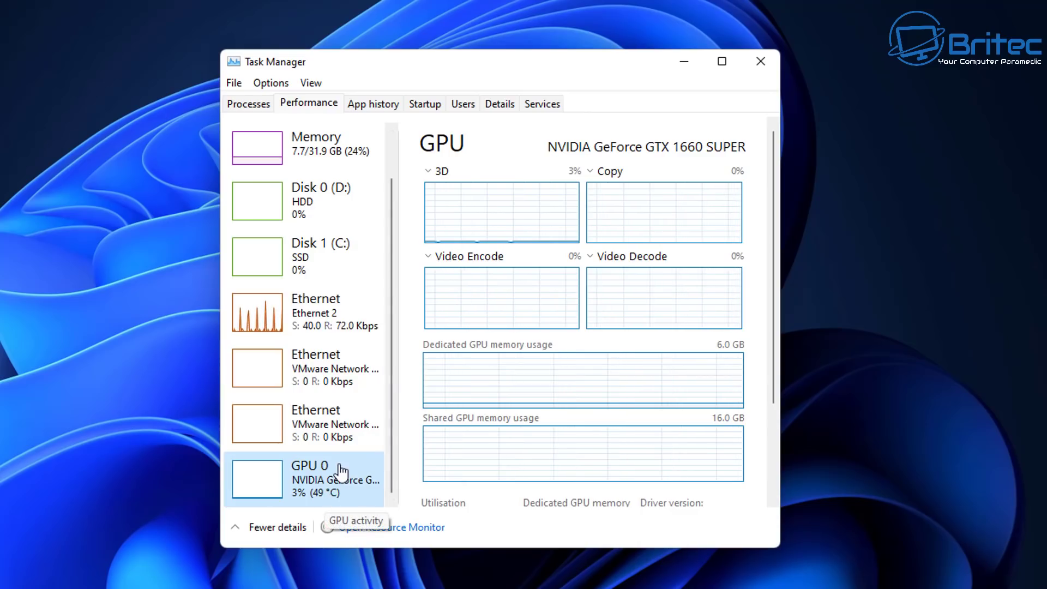
scroll(338, 466, up, 1)
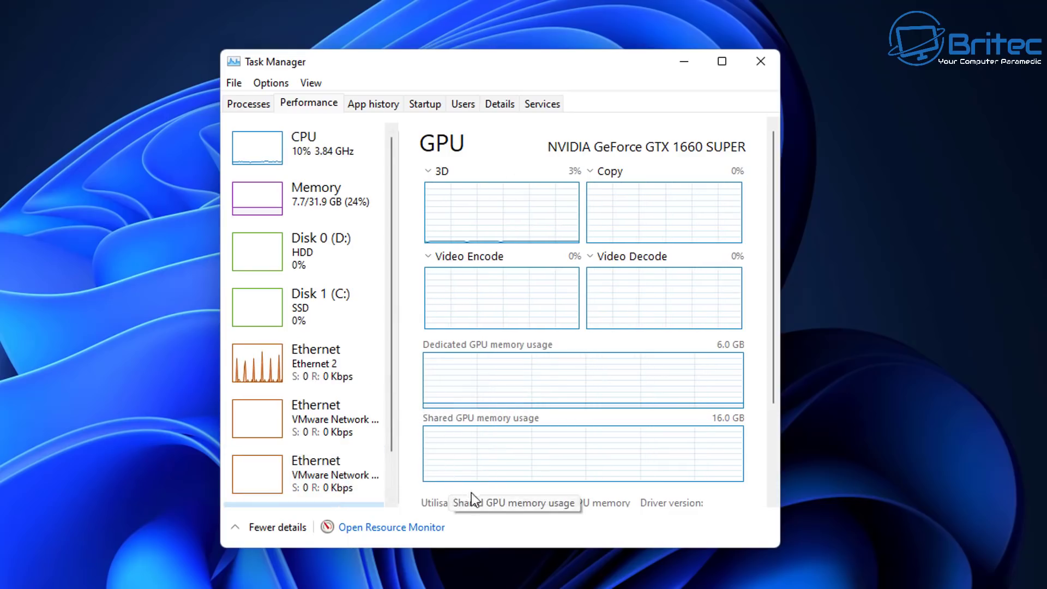
click(759, 62)
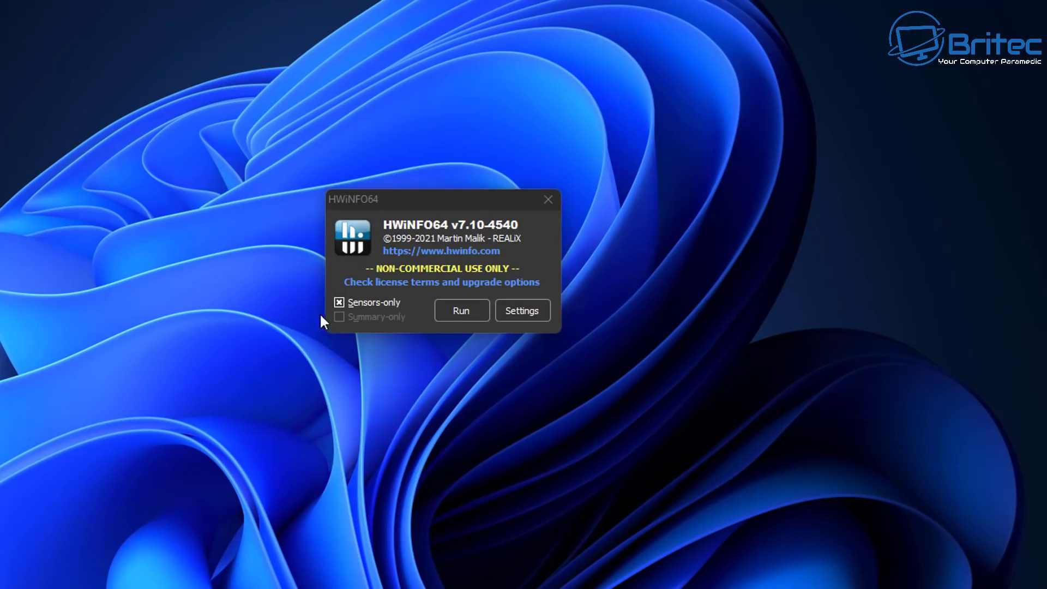
Run HWiNFO64 in sensors-only mode and examine the memory, CPU usage and core temperature readings
click(461, 310)
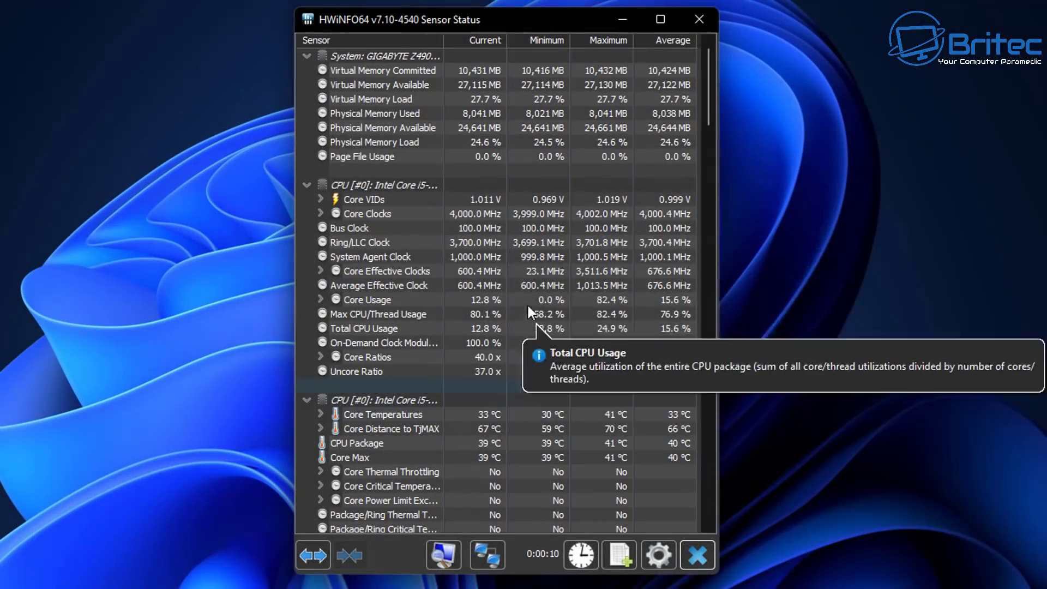
mouse_move(492, 207)
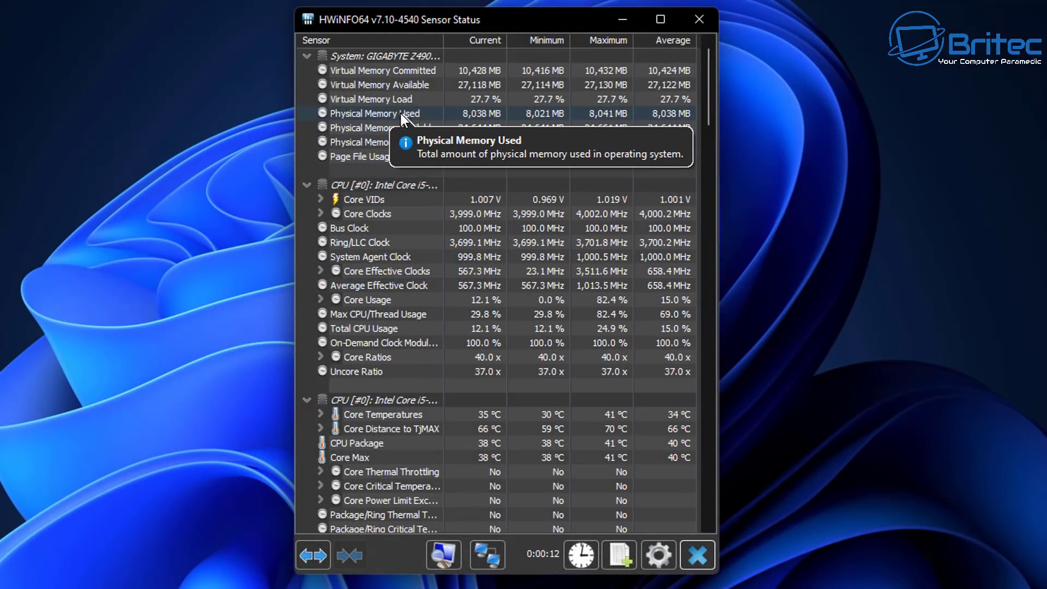
mouse_move(401, 99)
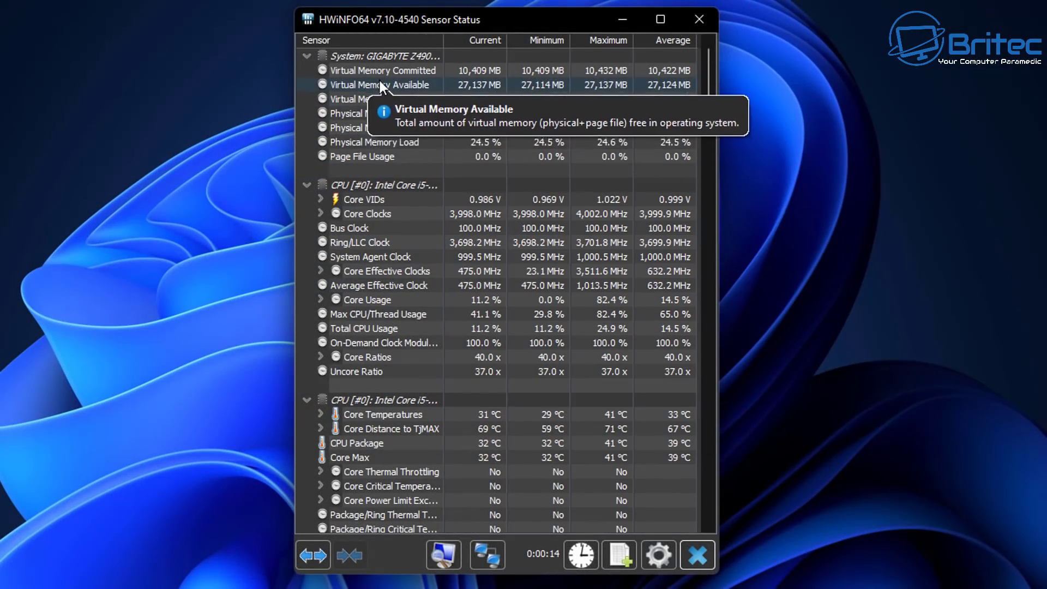
mouse_move(405, 493)
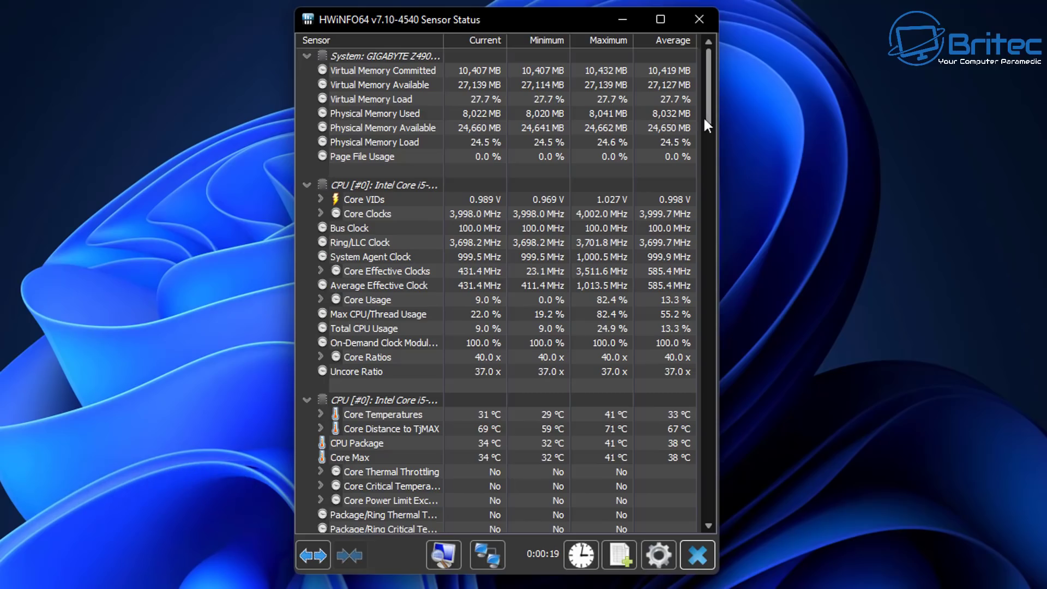
mouse_move(369, 417)
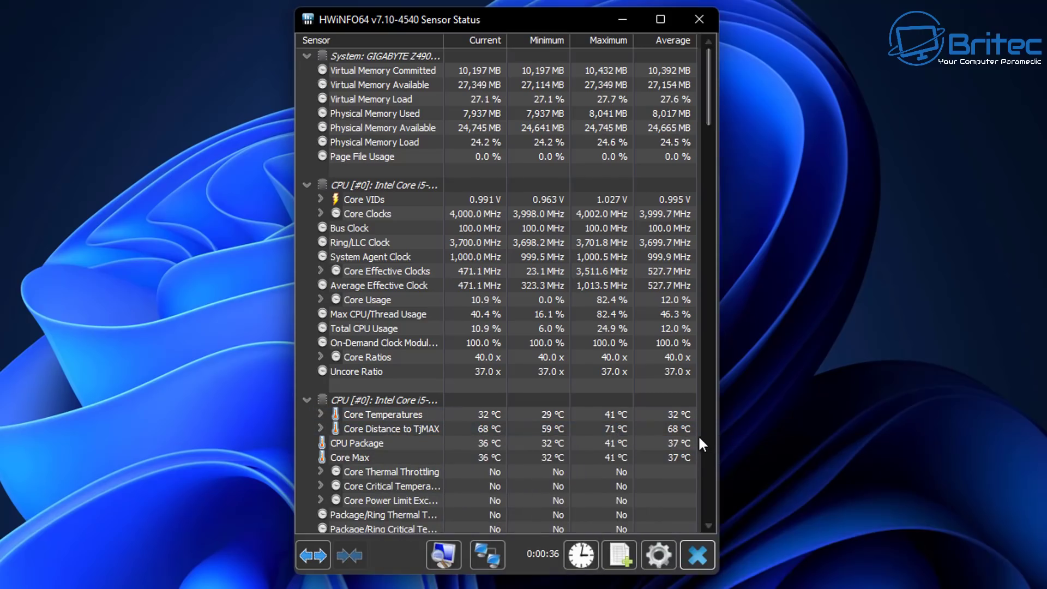
mouse_move(669, 443)
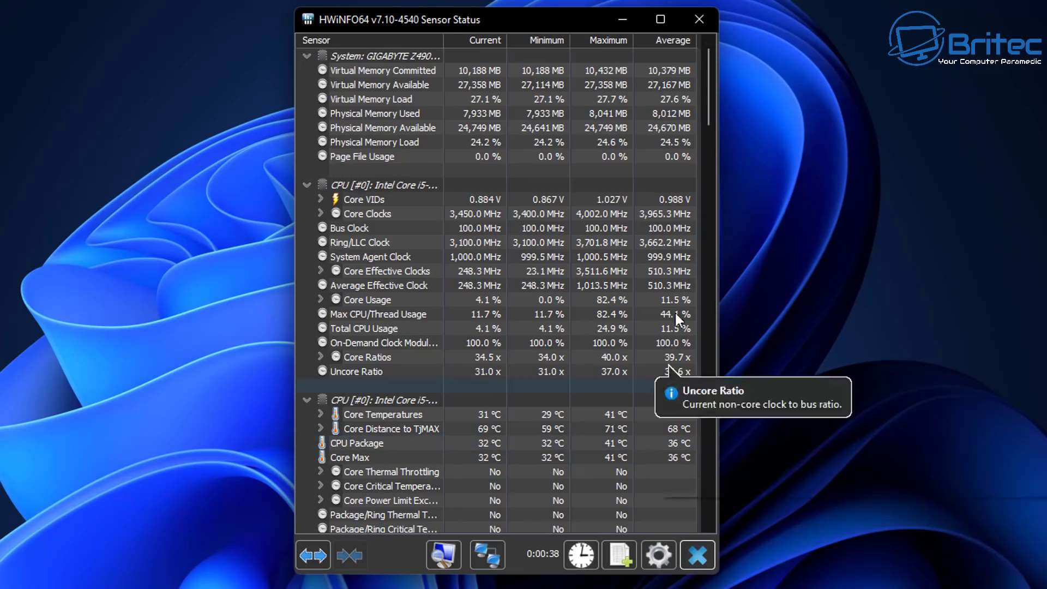